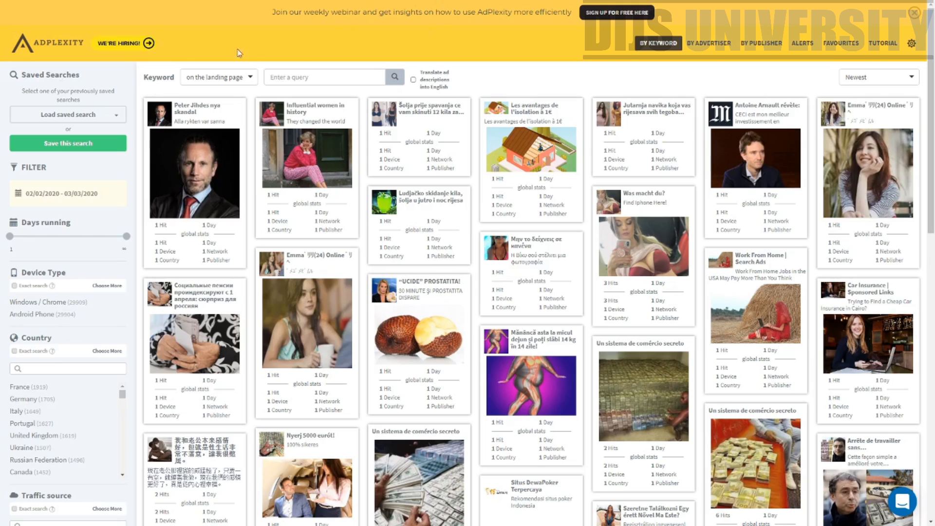
# Set the minimum number of days running to 10 in the ad filter.
pyautogui.moveTo(144, 81); pyautogui.dragTo(182, 80)
pyautogui.click(85, 82)
pyautogui.moveTo(12, 237); pyautogui.dragTo(30, 240)
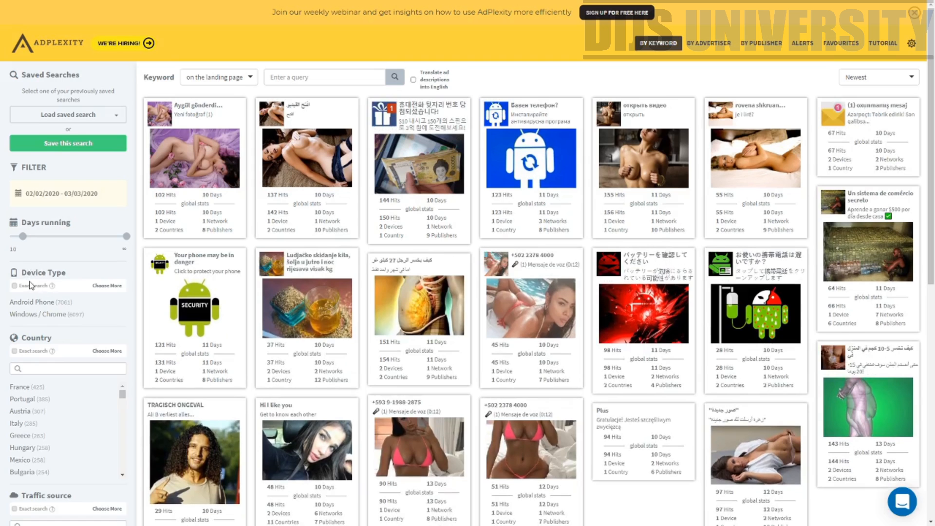
# Examine the device type, country and traffic source filters, going through the list of traffic sources.
pyautogui.scroll(-2, 30, 262)
pyautogui.moveTo(42, 175); pyautogui.dragTo(76, 179)
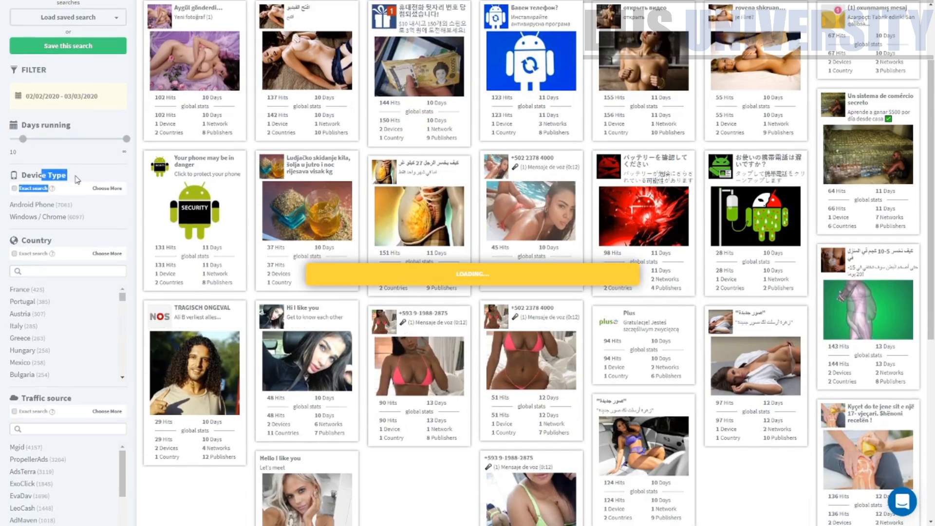
pyautogui.click(27, 237)
pyautogui.doubleClick(27, 239)
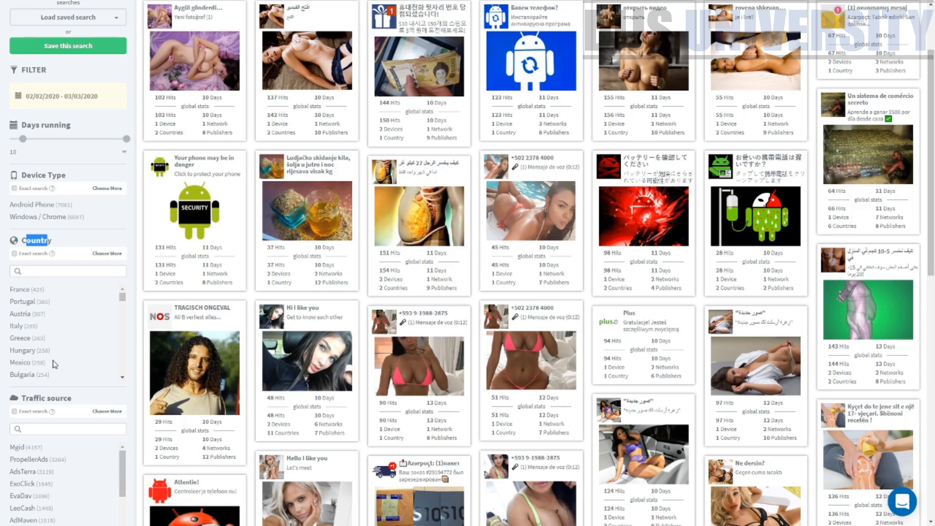
pyautogui.scroll(-4, 60, 385)
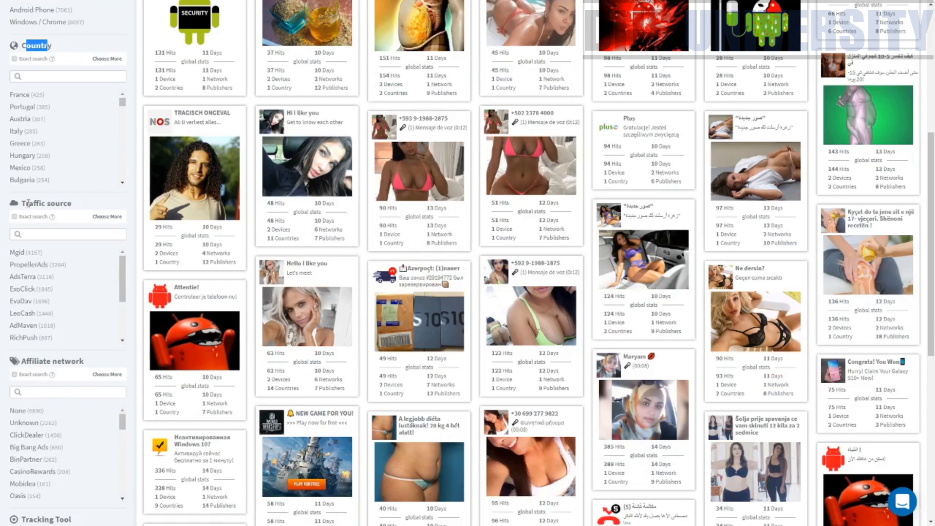
pyautogui.moveTo(23, 206); pyautogui.dragTo(116, 215)
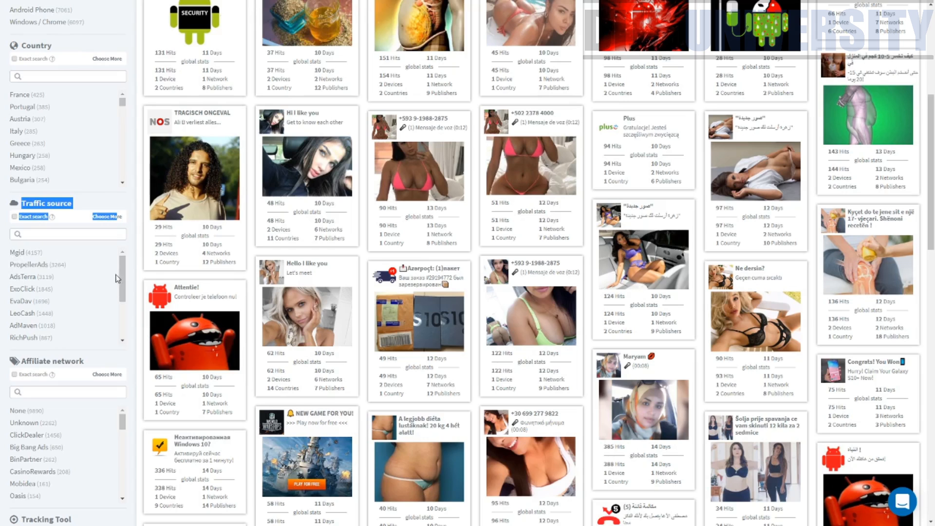
pyautogui.moveTo(121, 278); pyautogui.dragTo(121, 315)
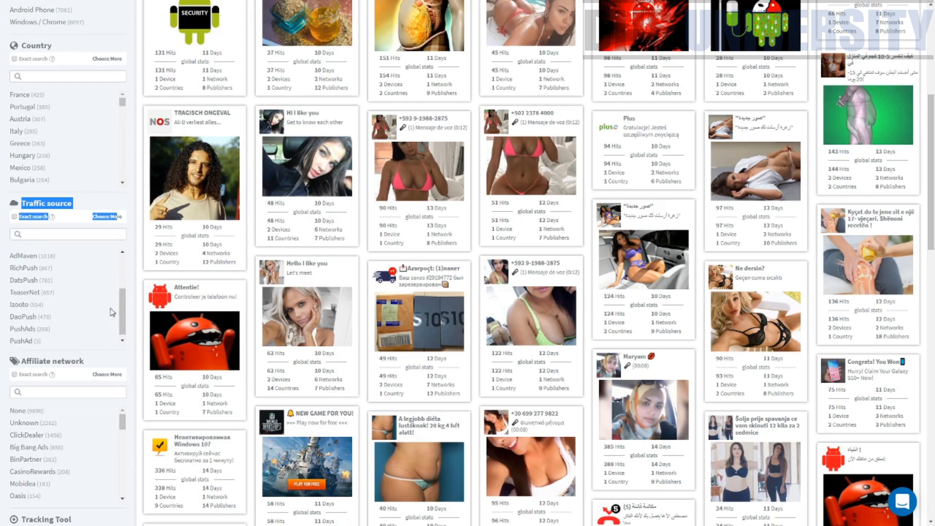
# Go through the affiliate network filter's list down to its last entries.
pyautogui.scroll(-1, 101, 331)
pyautogui.scroll(-2, 101, 331)
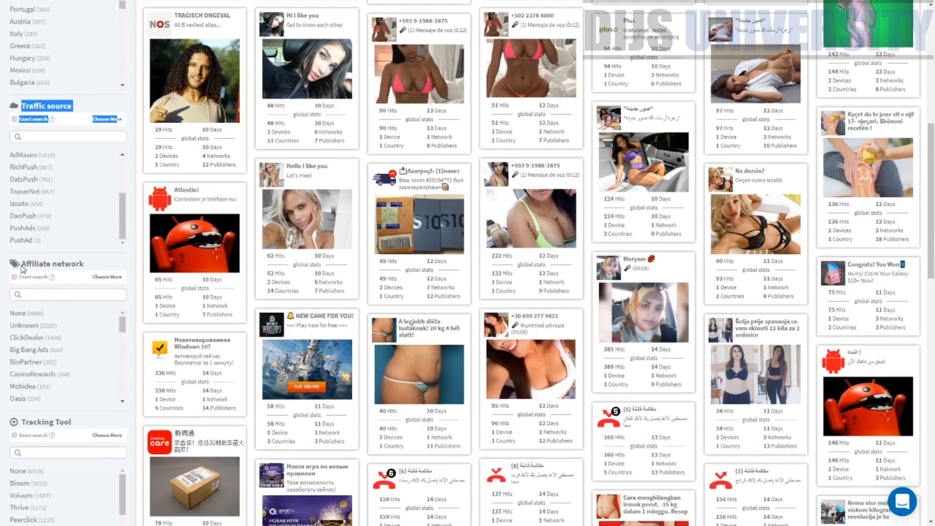
pyautogui.moveTo(20, 264); pyautogui.dragTo(125, 327)
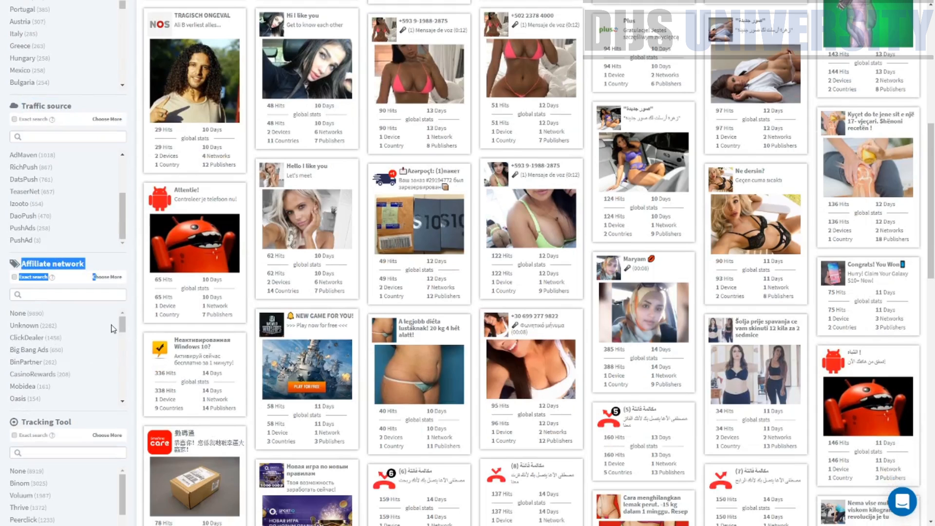
pyautogui.scroll(-1, 129, 333)
pyautogui.scroll(-3, 127, 333)
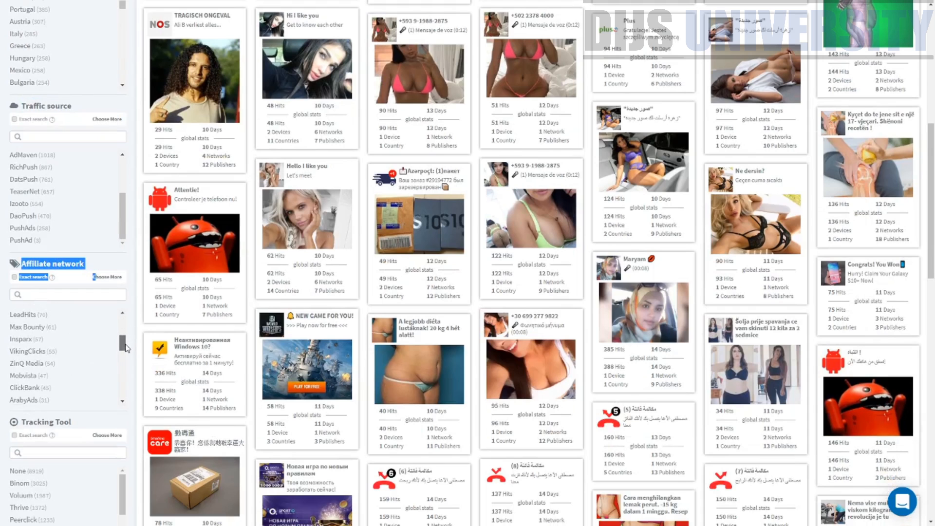
pyautogui.scroll(-3, 122, 352)
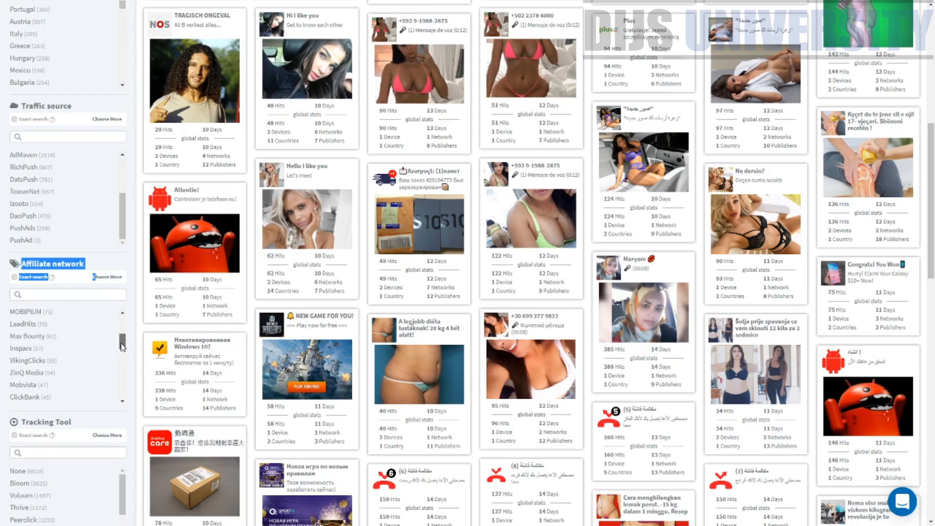
pyautogui.moveTo(122, 354); pyautogui.dragTo(125, 396)
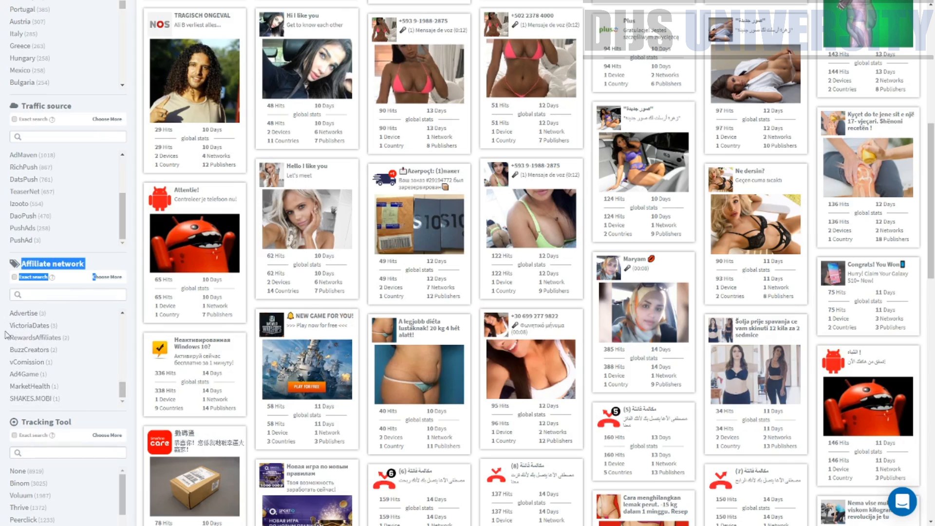
pyautogui.scroll(-1, 112, 391)
pyautogui.click(113, 344)
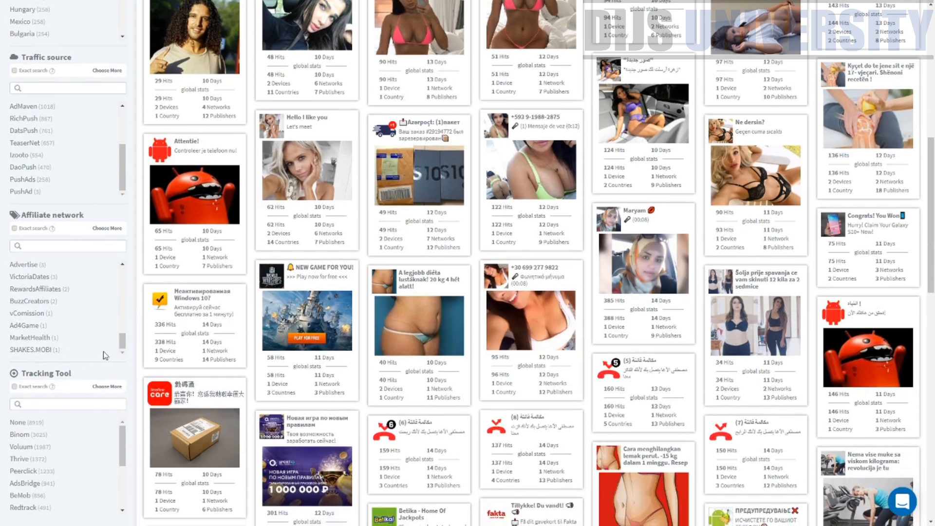
pyautogui.moveTo(19, 217); pyautogui.dragTo(104, 231)
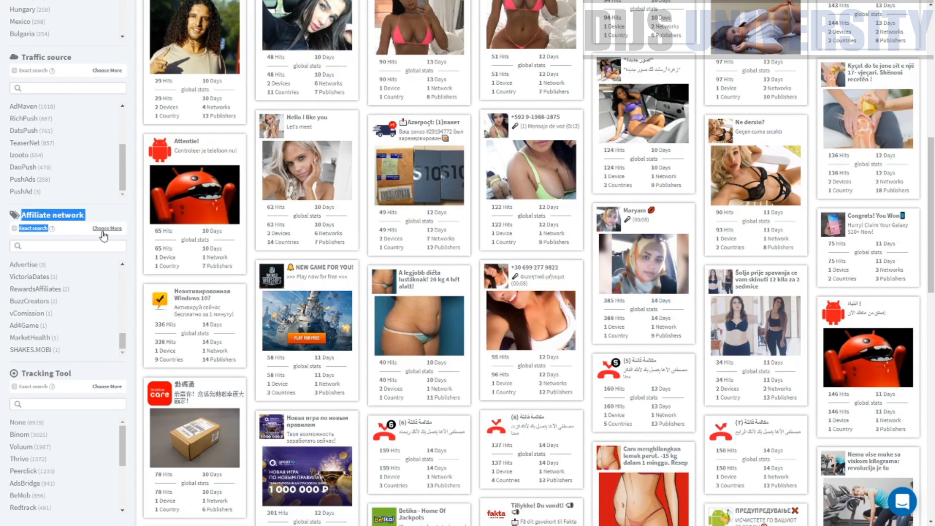
# Examine the tracking tool filter and the tools it offers.
pyautogui.scroll(-2, 85, 327)
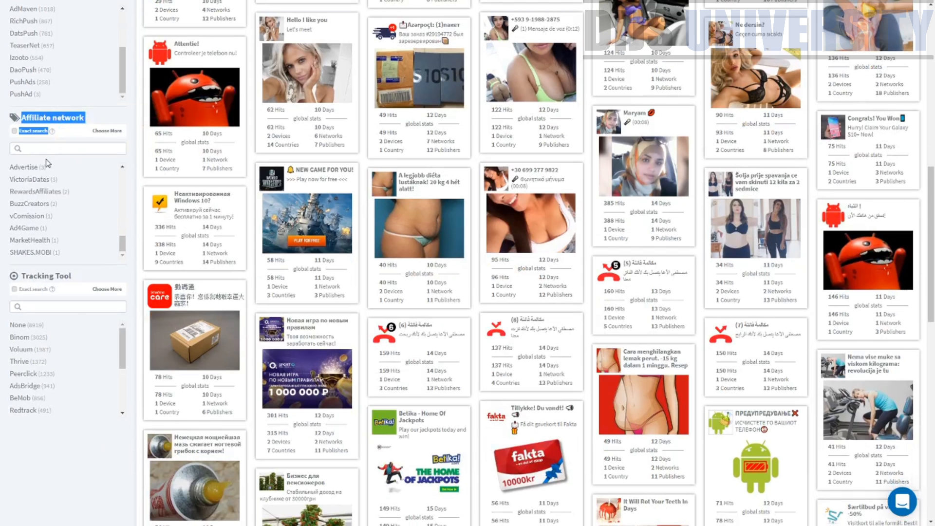
pyautogui.moveTo(78, 277); pyautogui.dragTo(38, 273)
pyautogui.click(78, 277)
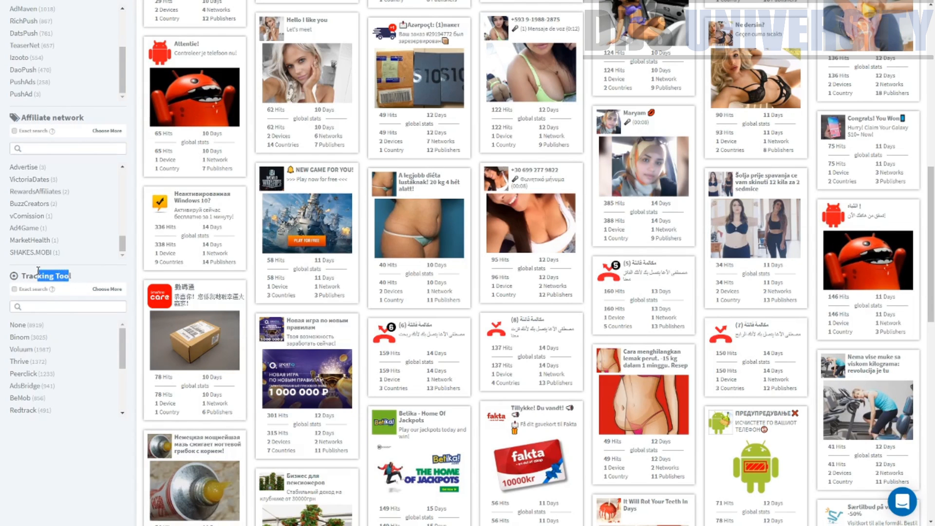
pyautogui.moveTo(78, 278); pyautogui.dragTo(22, 273)
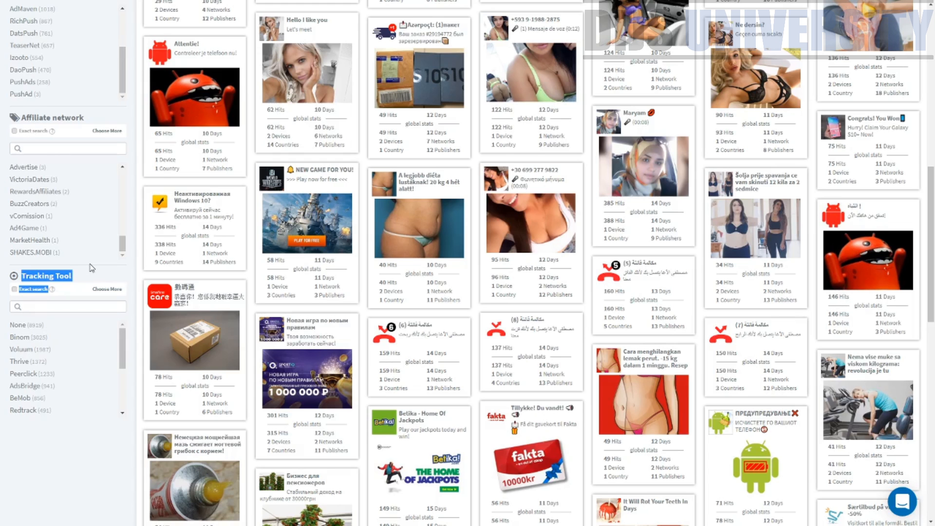
pyautogui.click(96, 273)
# Search for ads with the keyword "bitcoin" on the landing page and look through the results.
pyautogui.scroll(7, 96, 273)
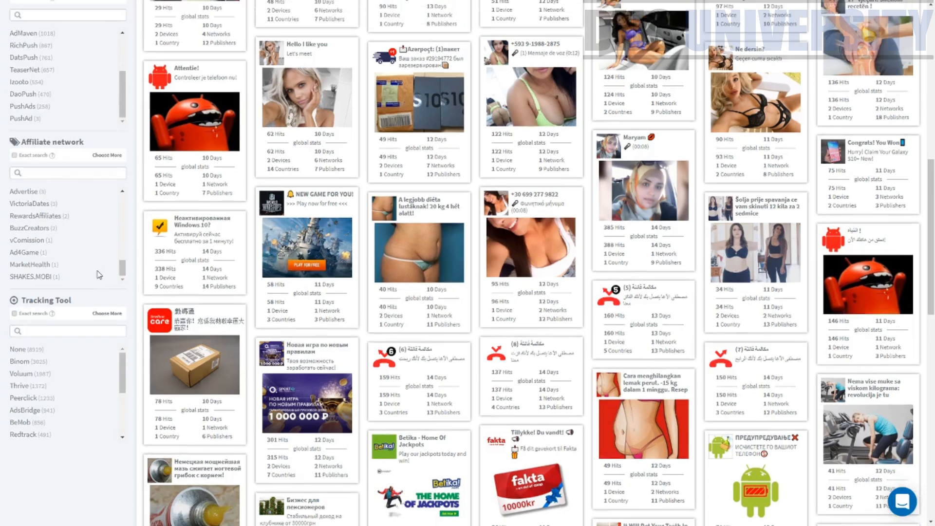
pyautogui.scroll(4, 186, 228)
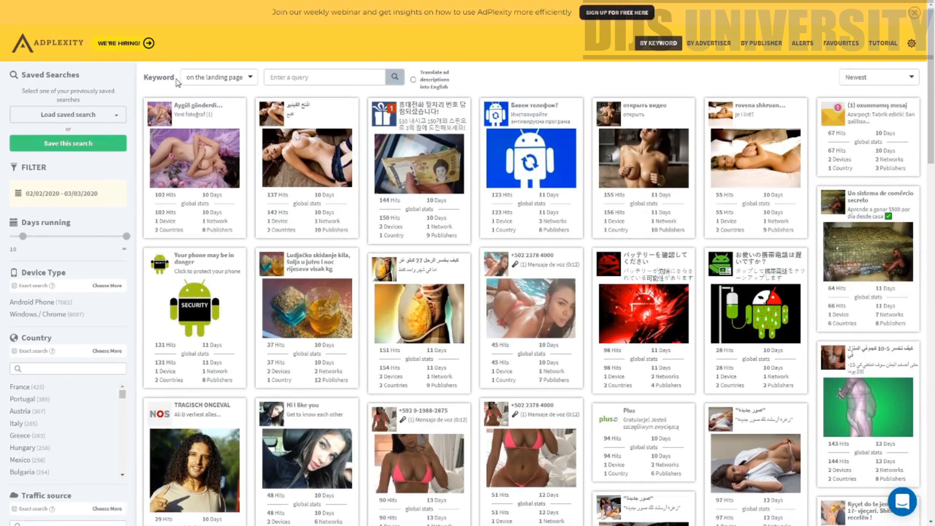
pyautogui.moveTo(176, 79); pyautogui.dragTo(149, 78)
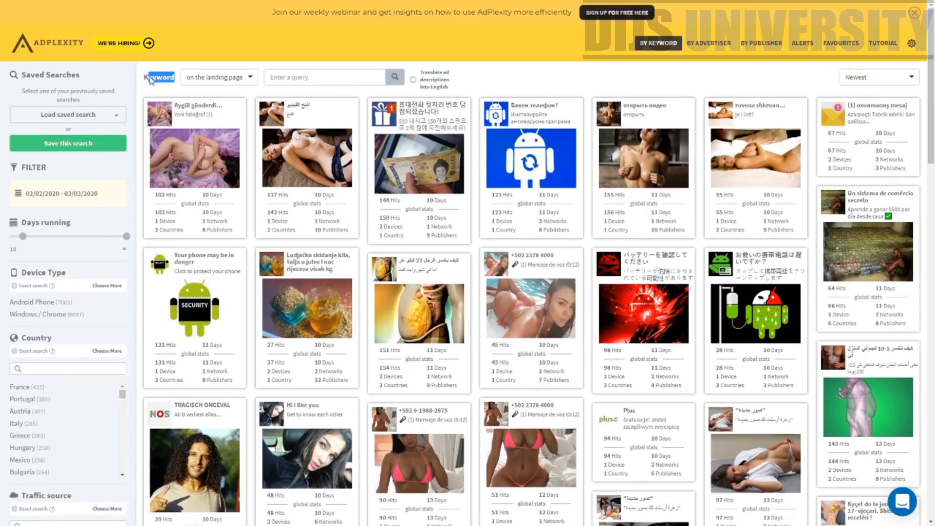
pyautogui.click(243, 78)
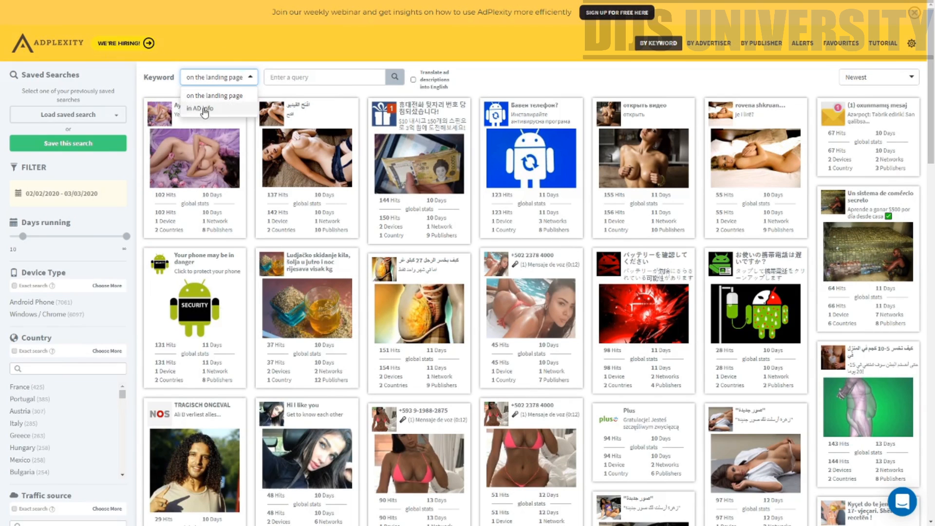
pyautogui.click(277, 79)
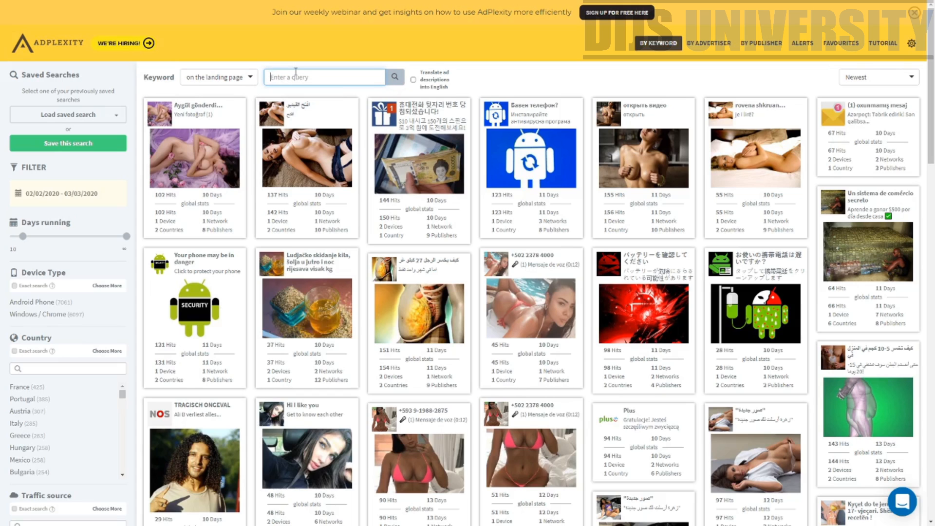
pyautogui.write('bitcoin')
pyautogui.press('Return')
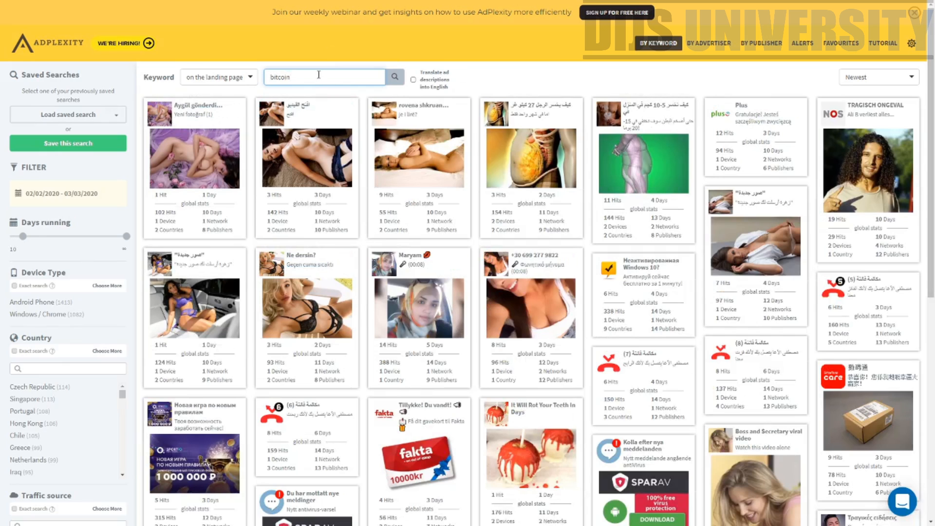
pyautogui.moveTo(317, 77); pyautogui.dragTo(268, 77)
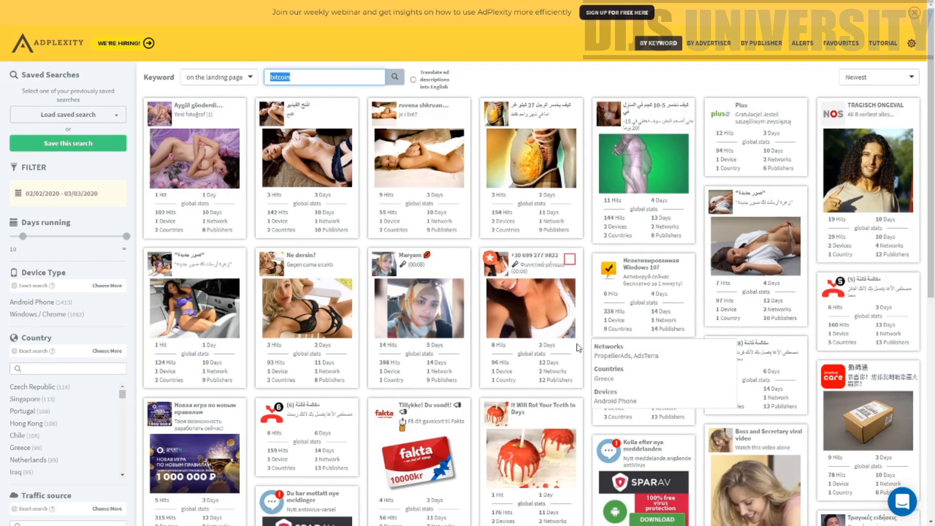
pyautogui.scroll(-5, 319, 348)
pyautogui.scroll(-5, 319, 349)
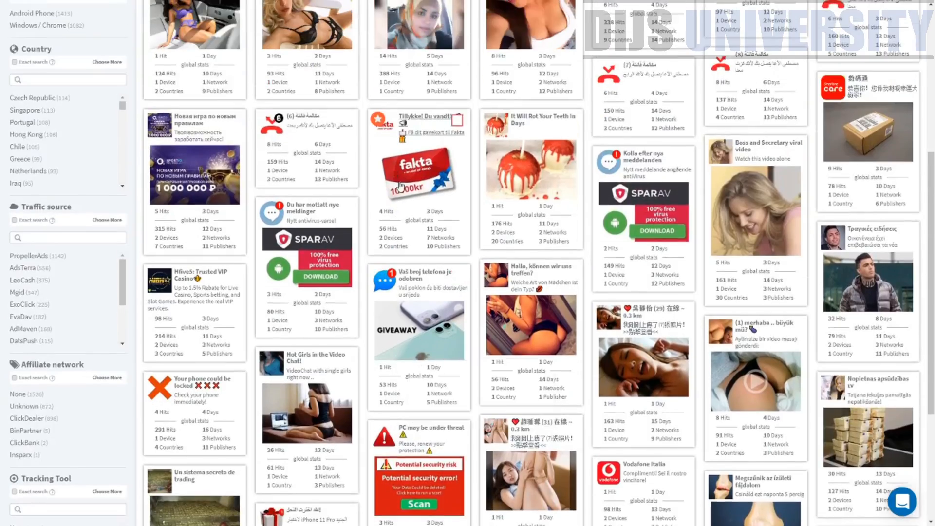
pyautogui.scroll(10, 404, 204)
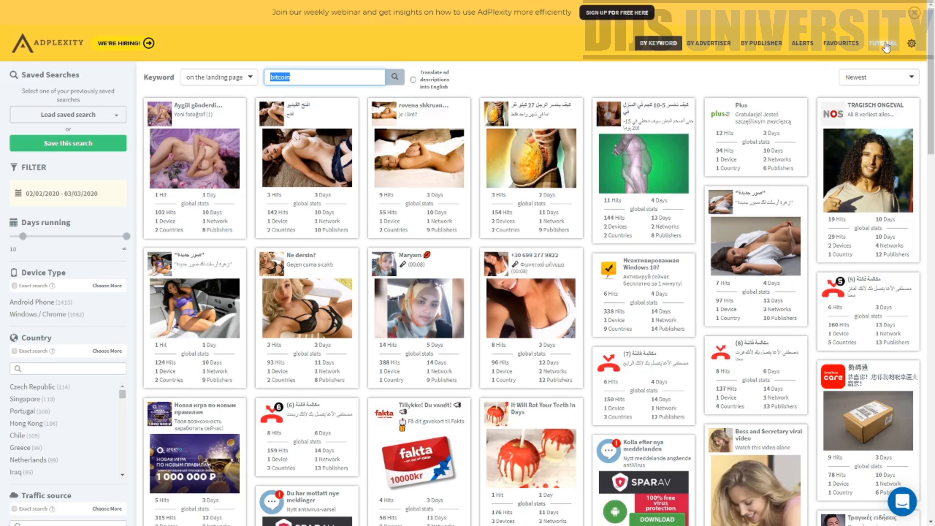
# View the support chat's conversation options and close the chat again.
pyautogui.click(901, 501)
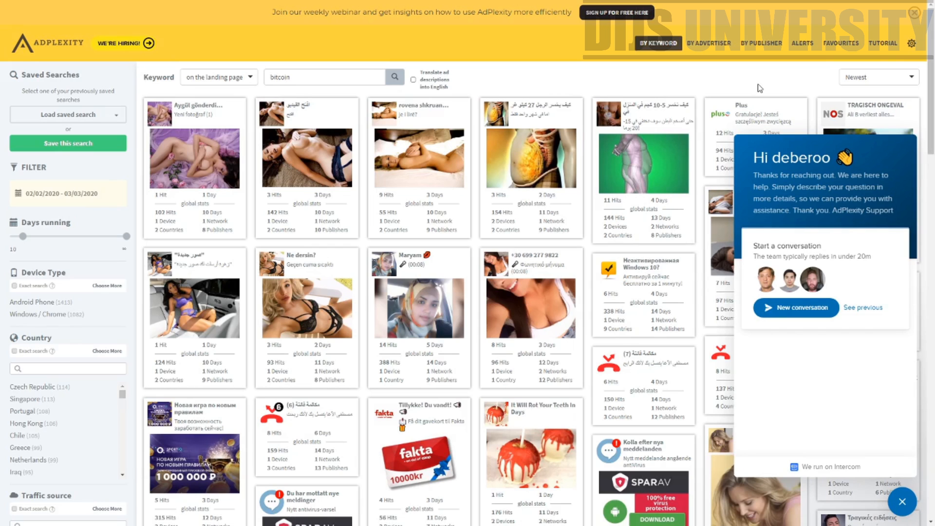
pyautogui.click(901, 501)
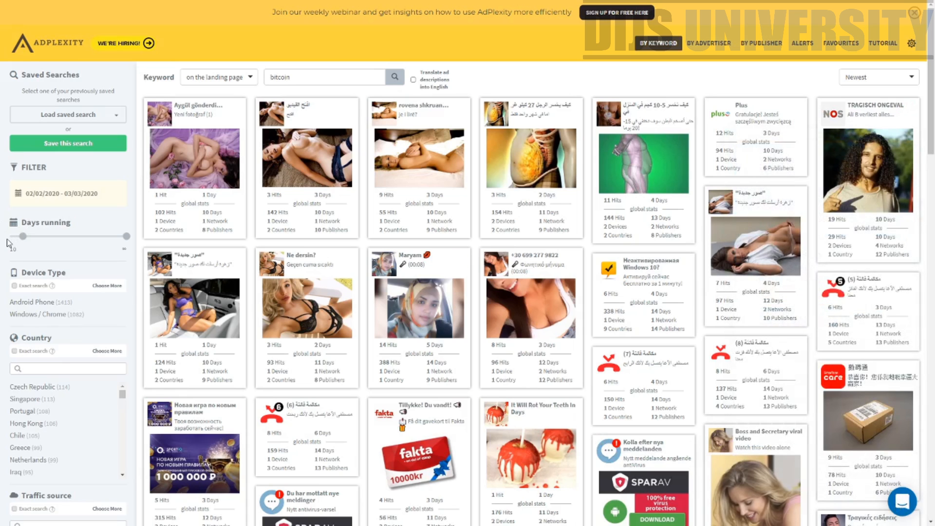
# Look up "malay" in the country filter and restrict the ads to Malaysia.
pyautogui.scroll(-2, 51, 276)
pyautogui.click(53, 270)
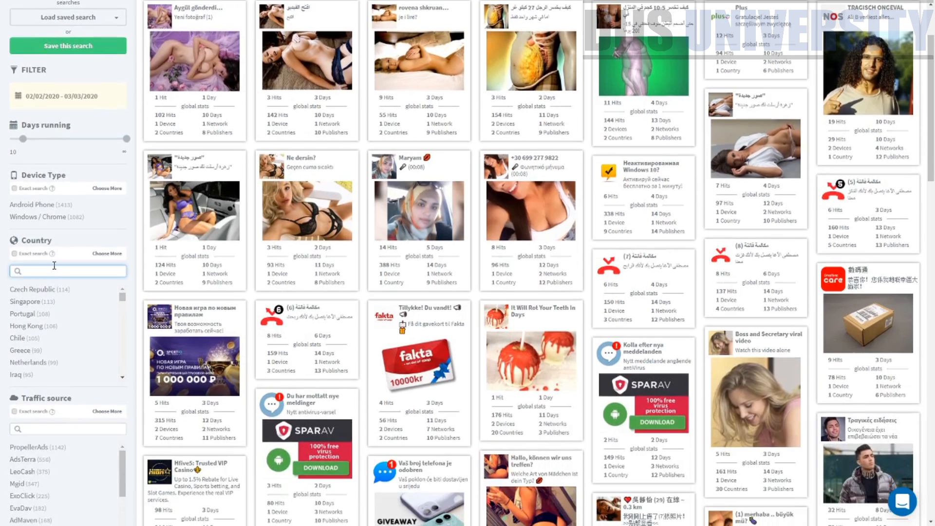
pyautogui.write('malya')
pyautogui.press('BackSpace')
pyautogui.press('BackSpace')
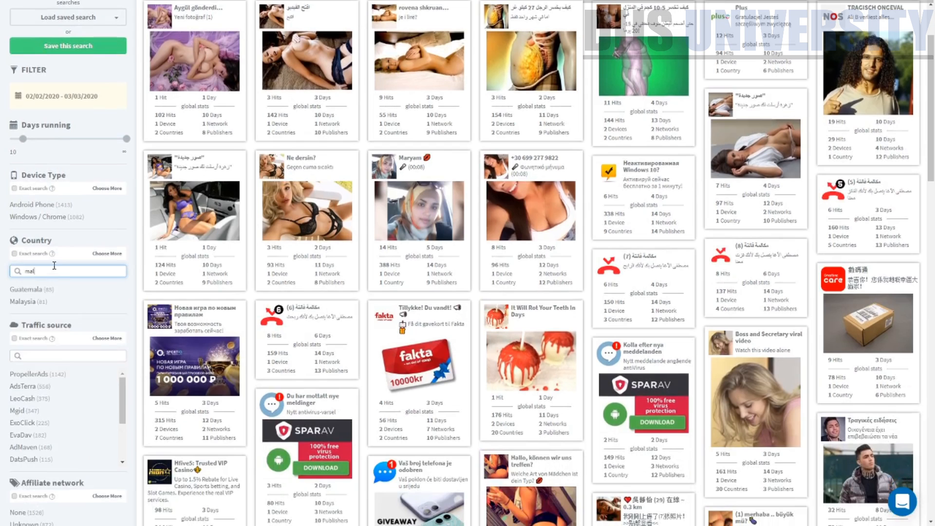
pyautogui.write('ay')
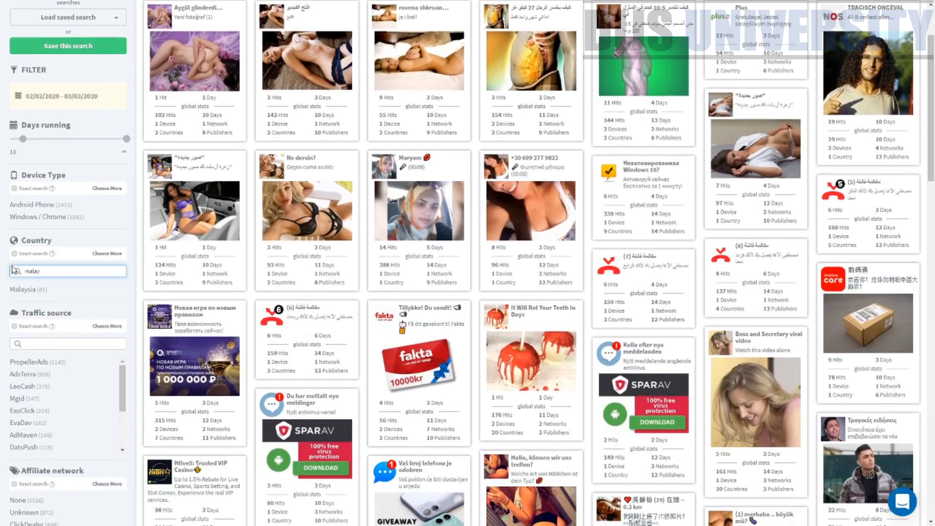
pyautogui.click(18, 291)
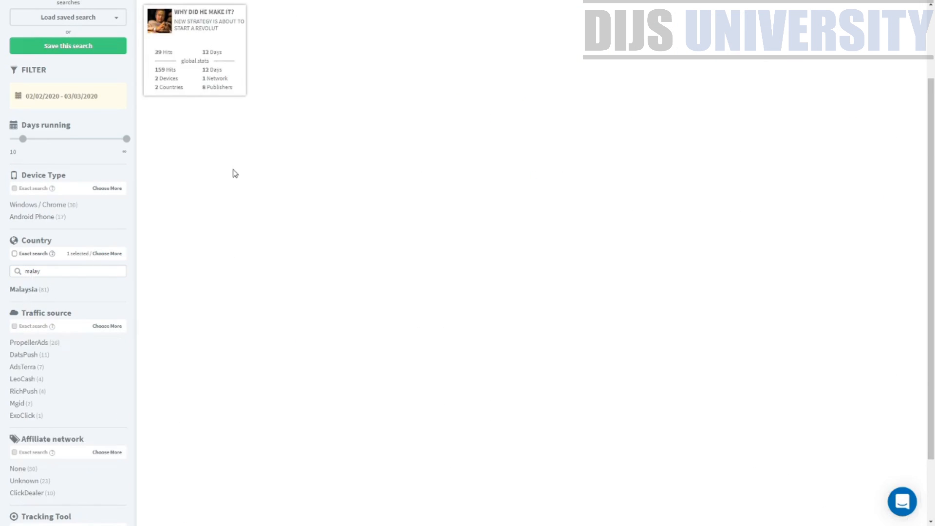
# Remove the "bitcoin" keyword and rerun the search without a query.
pyautogui.scroll(2, 234, 173)
pyautogui.click(292, 78)
pyautogui.moveTo(292, 79); pyautogui.dragTo(257, 90)
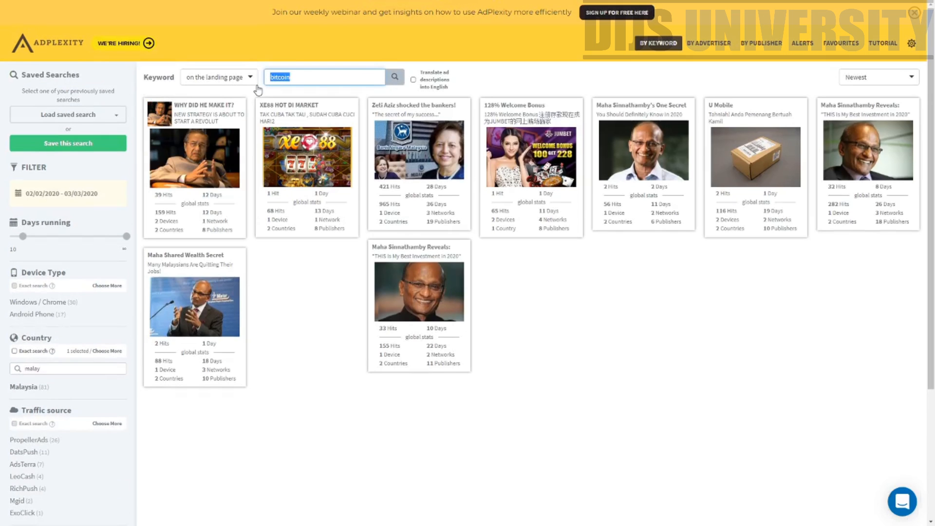
pyautogui.press('BackSpace')
pyautogui.click(399, 81)
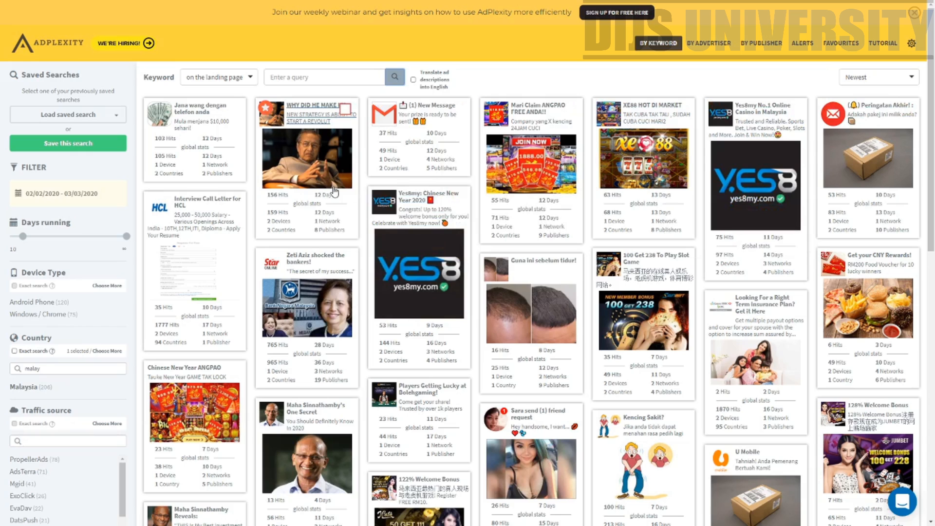
# Check the networks, countries and devices of the "WHY DID HE MAKE IT?" ad.
pyautogui.moveTo(324, 194)
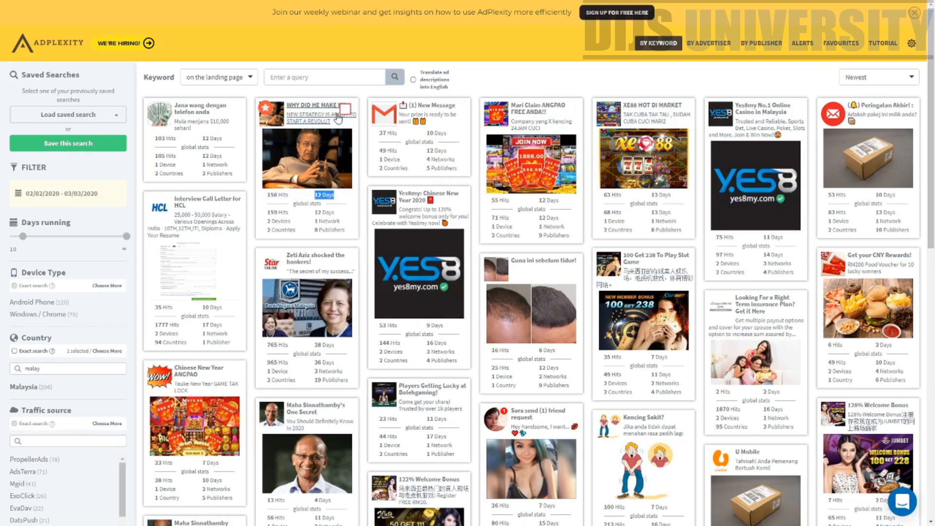
pyautogui.moveTo(269, 204)
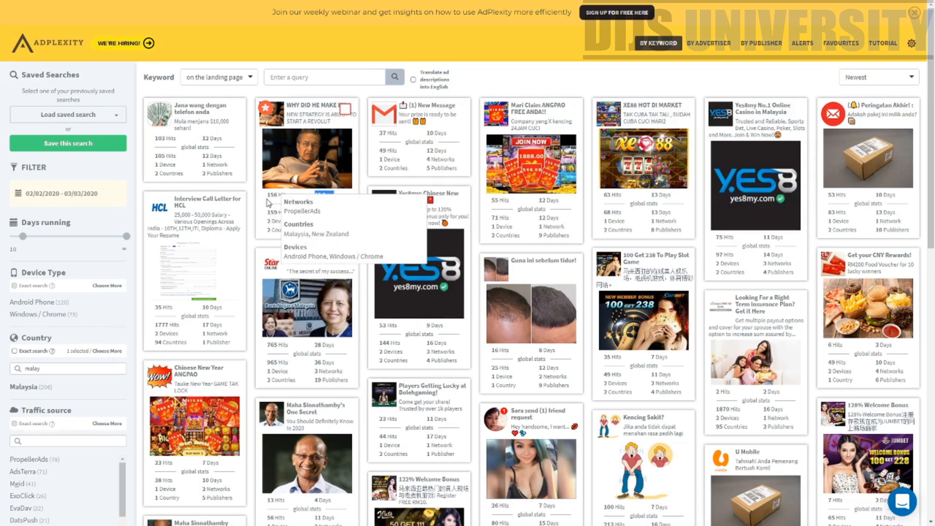
# Compare the hits, running days and targeting details of the "WHY DID HE MAKE IT?" and "Interview Call Letter for HCL" ads and browse the other results.
pyautogui.moveTo(268, 195); pyautogui.dragTo(341, 193)
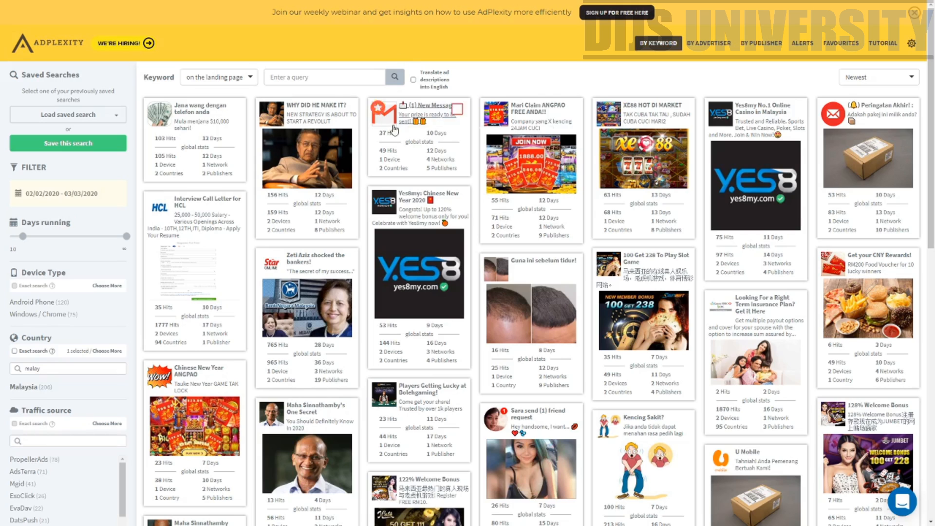
pyautogui.moveTo(287, 364)
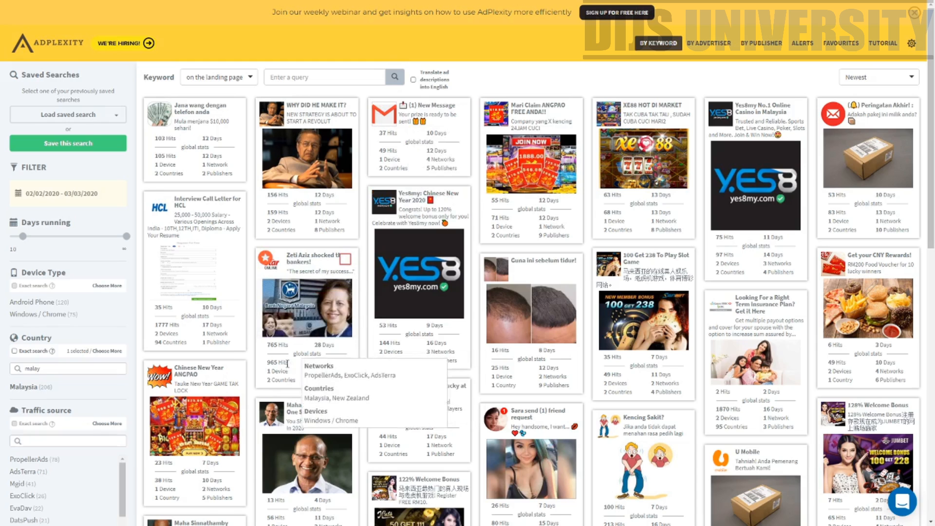
pyautogui.doubleClick(162, 325)
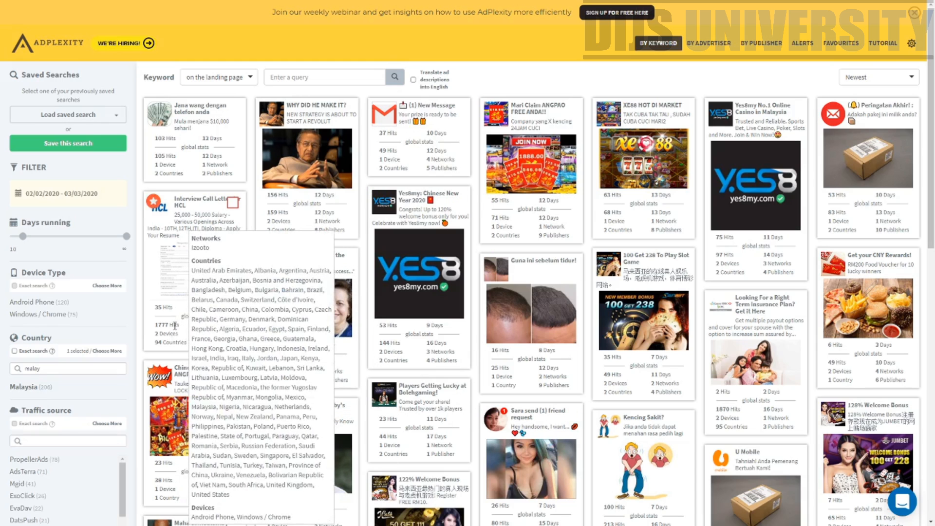
pyautogui.moveTo(169, 325); pyautogui.dragTo(221, 324)
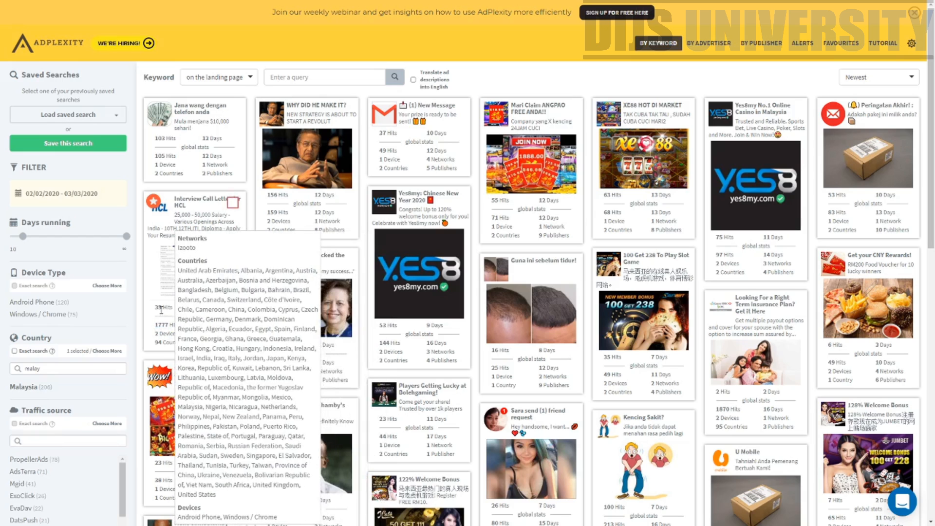
pyautogui.moveTo(155, 307); pyautogui.dragTo(219, 310)
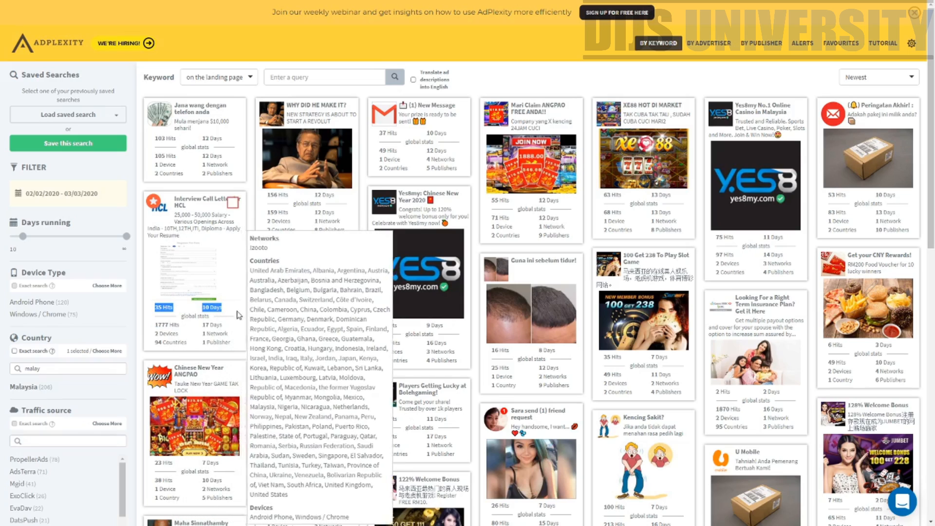
pyautogui.scroll(-5, 249, 264)
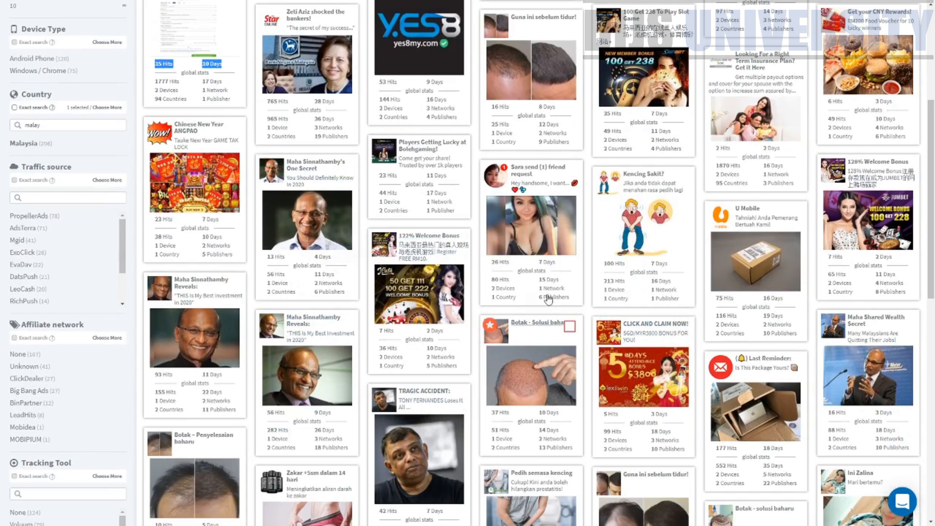
pyautogui.scroll(2, 119, 109)
pyautogui.scroll(3, 80, 140)
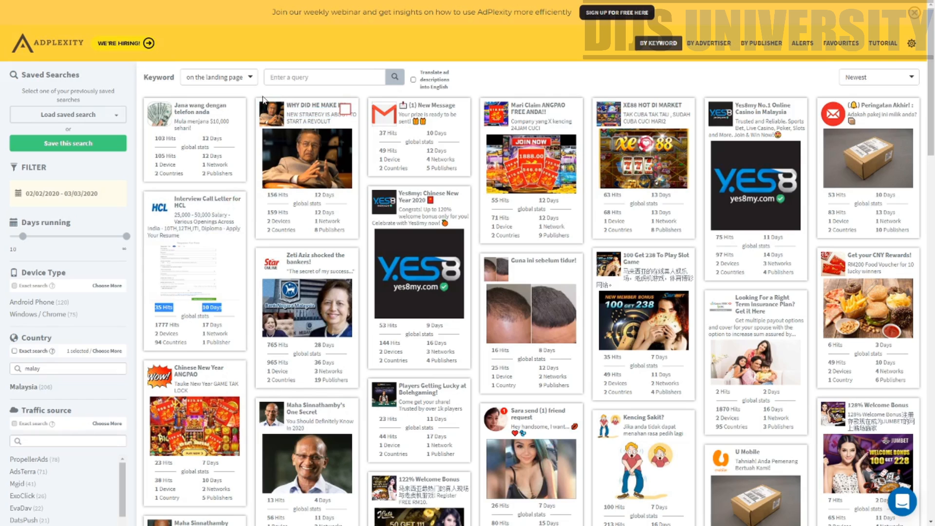
# Open the details page of the "WHY DID HE MAKE IT?" ad and view its image enlarged, closing the image again.
pyautogui.moveTo(233, 145)
pyautogui.click(321, 109)
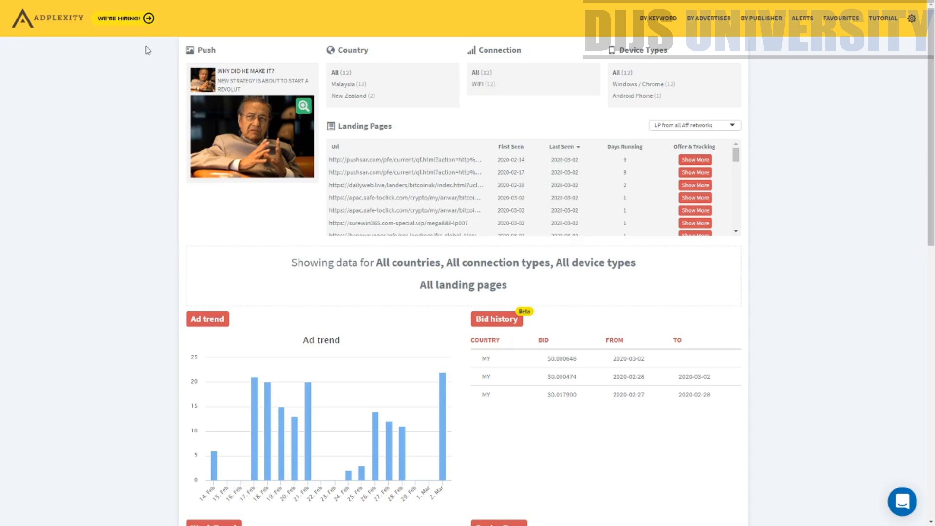
pyautogui.click(303, 106)
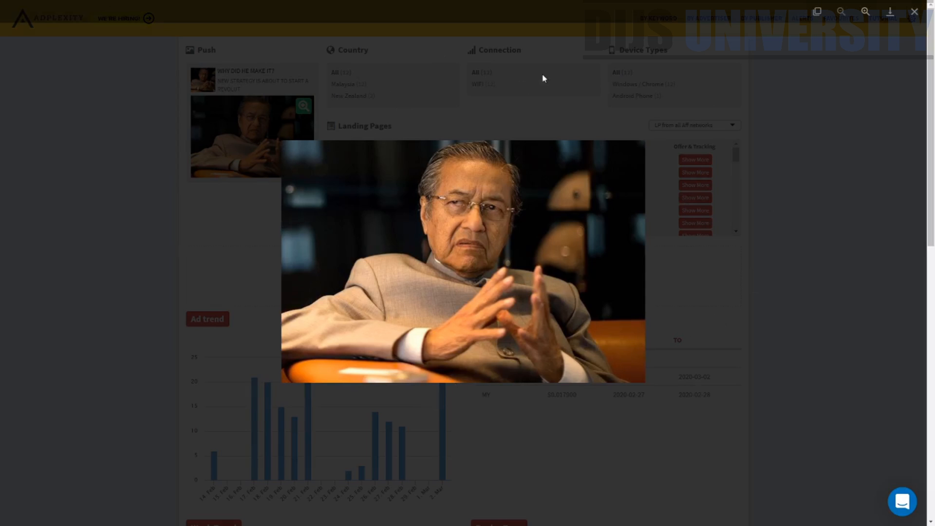
pyautogui.click(437, 113)
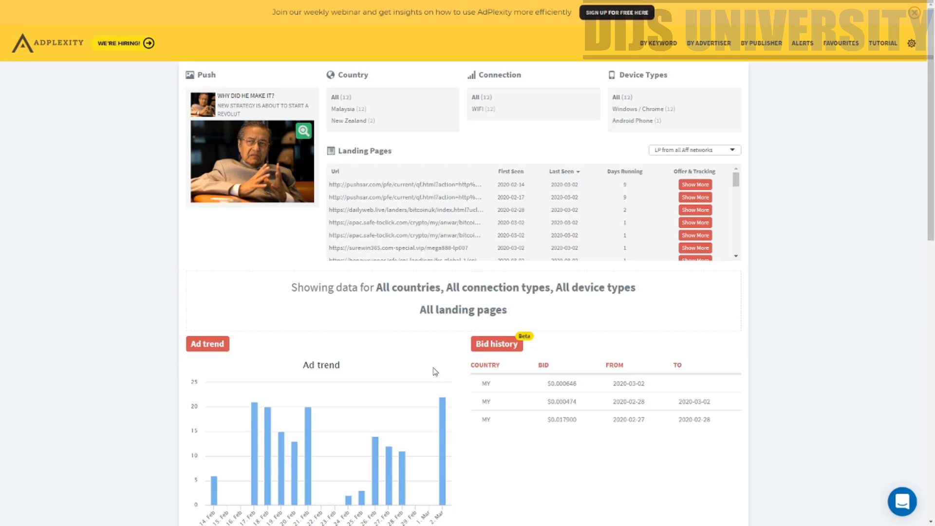
# Examine the daily occurrences in the ad trend chart and the bids in the bid history.
pyautogui.scroll(-4, 433, 354)
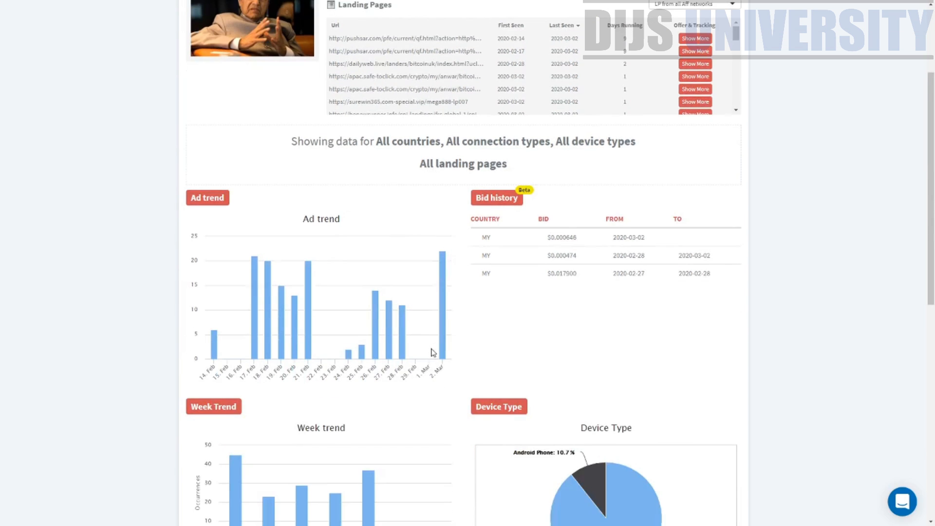
pyautogui.moveTo(253, 201)
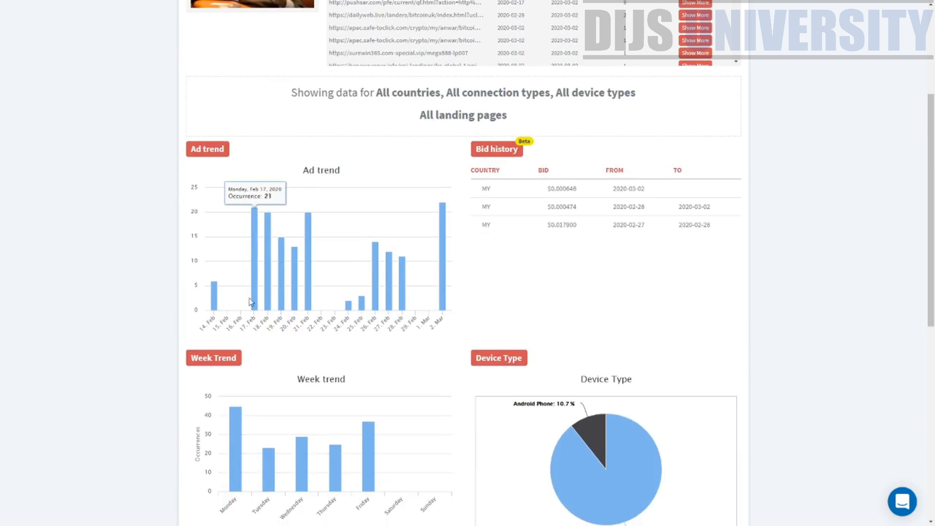
pyautogui.moveTo(216, 295)
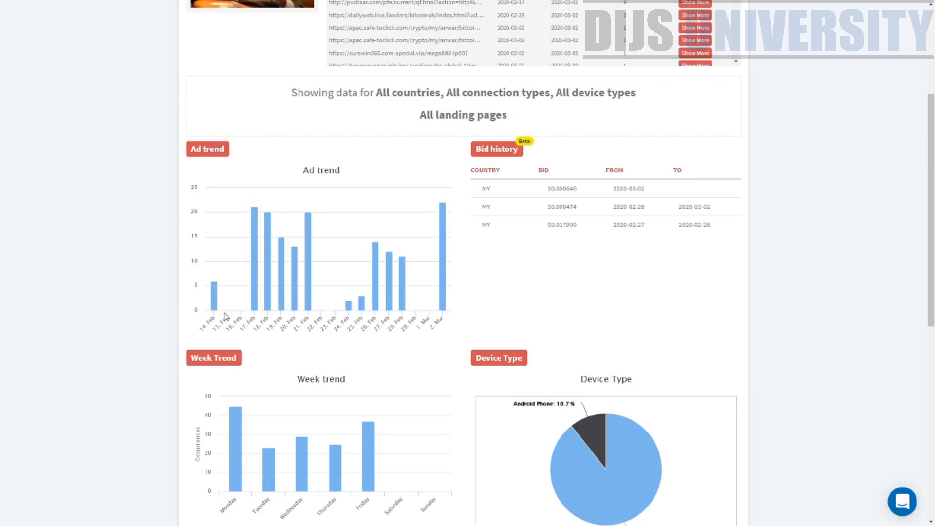
pyautogui.moveTo(252, 314)
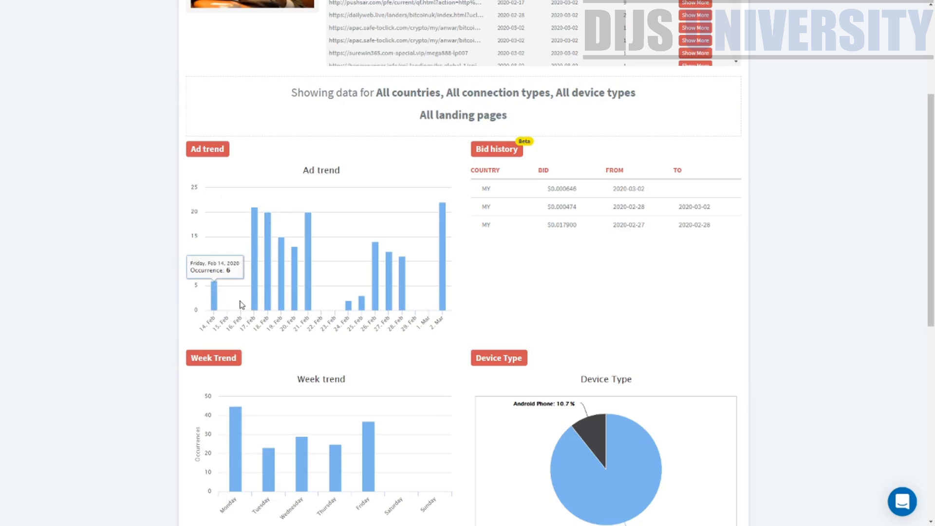
pyautogui.moveTo(341, 314)
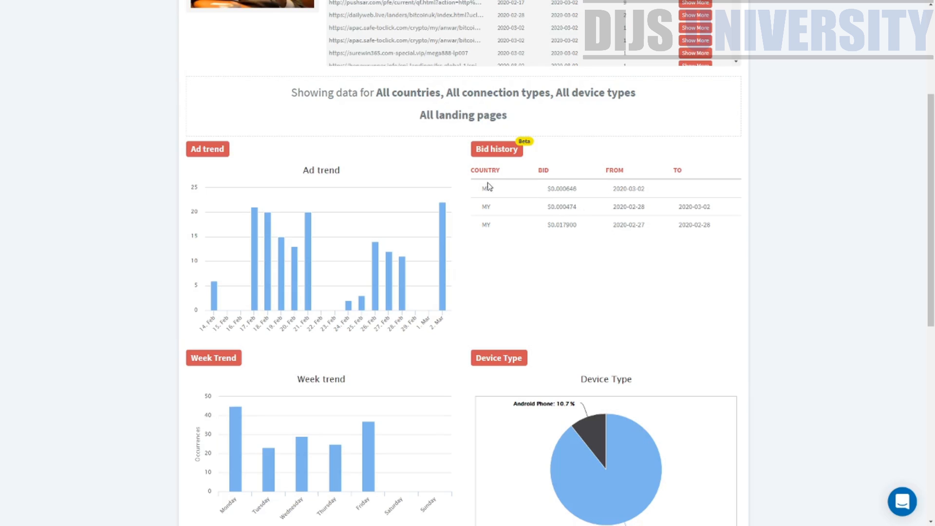
pyautogui.moveTo(549, 190); pyautogui.dragTo(641, 234)
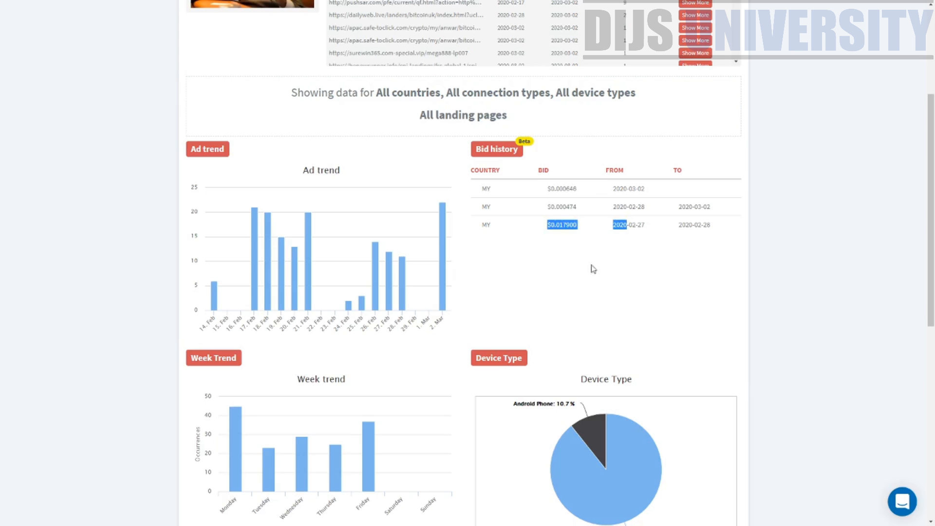
# Review the ad's week trend, device type, publisher and traffic source charts and return to the page's start.
pyautogui.scroll(-3, 590, 267)
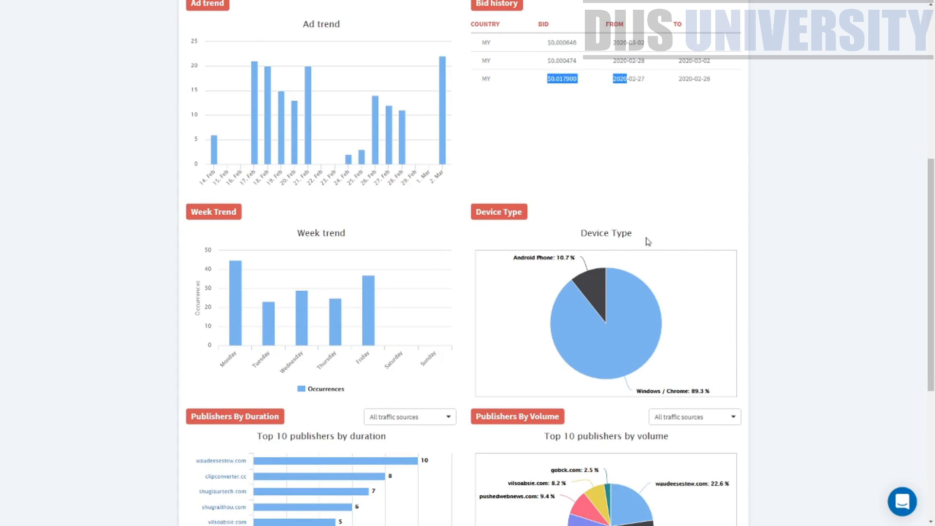
pyautogui.scroll(-4, 288, 296)
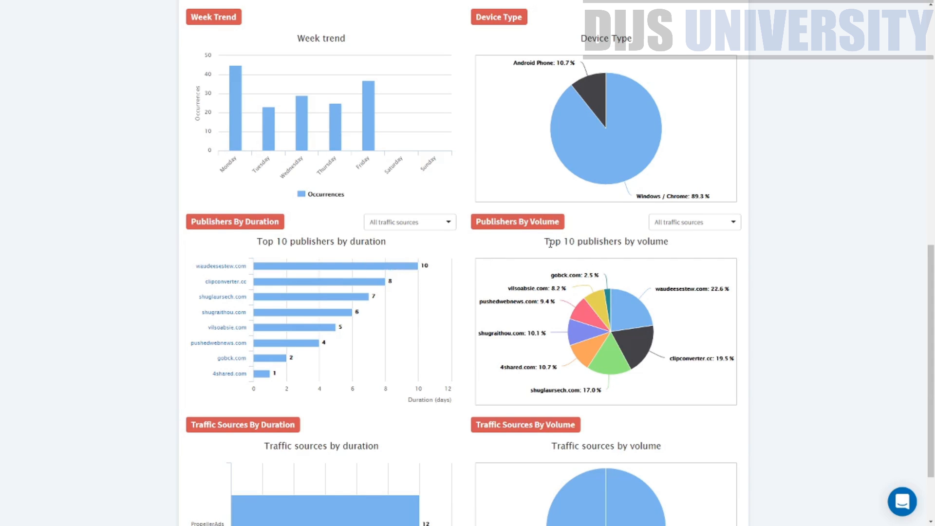
pyautogui.scroll(-2, 625, 262)
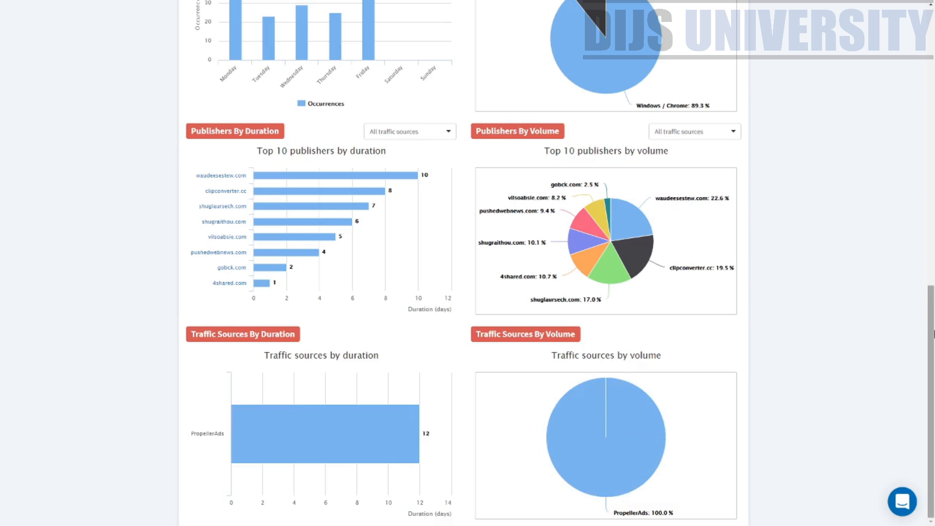
pyautogui.moveTo(933, 330); pyautogui.dragTo(933, 70)
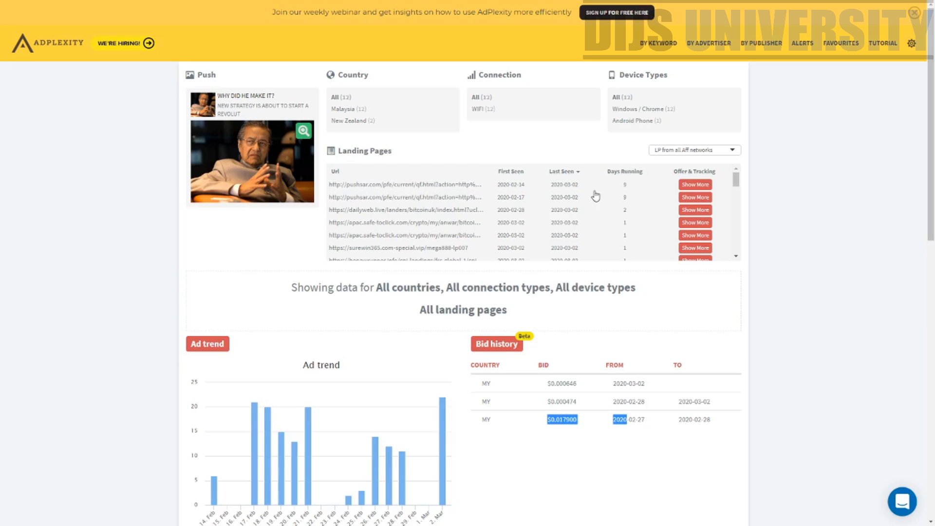
# Look through the ad's full list of landing pages and return to its first entry.
pyautogui.scroll(-6, 446, 218)
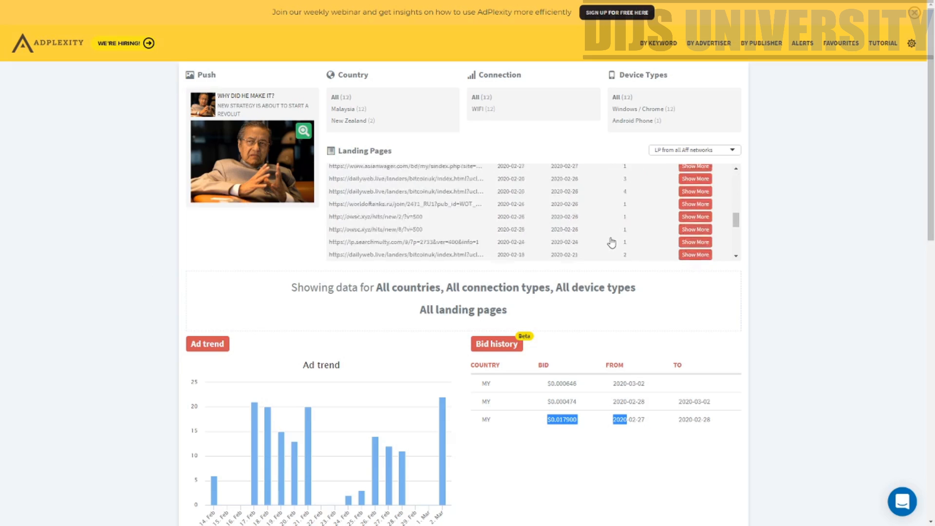
pyautogui.scroll(-8, 611, 242)
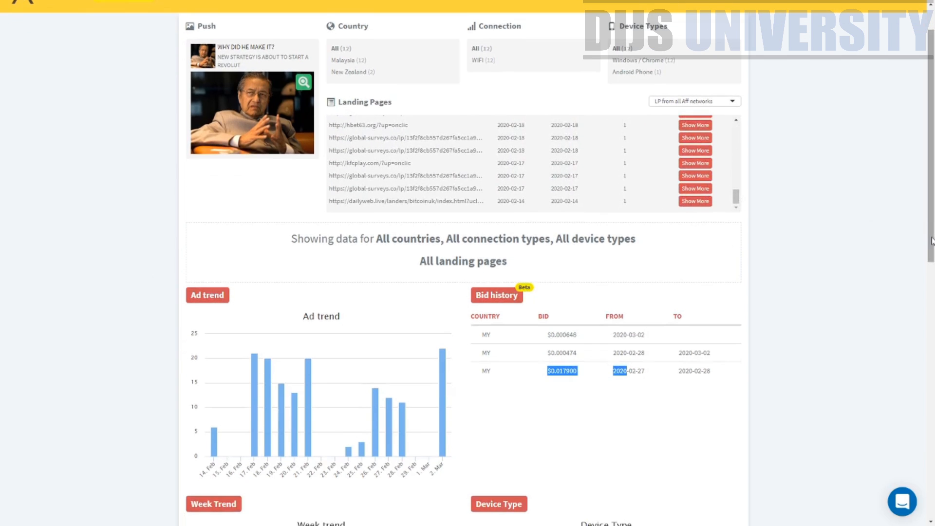
pyautogui.moveTo(931, 238); pyautogui.dragTo(930, 214)
pyautogui.moveTo(735, 247); pyautogui.dragTo(735, 178)
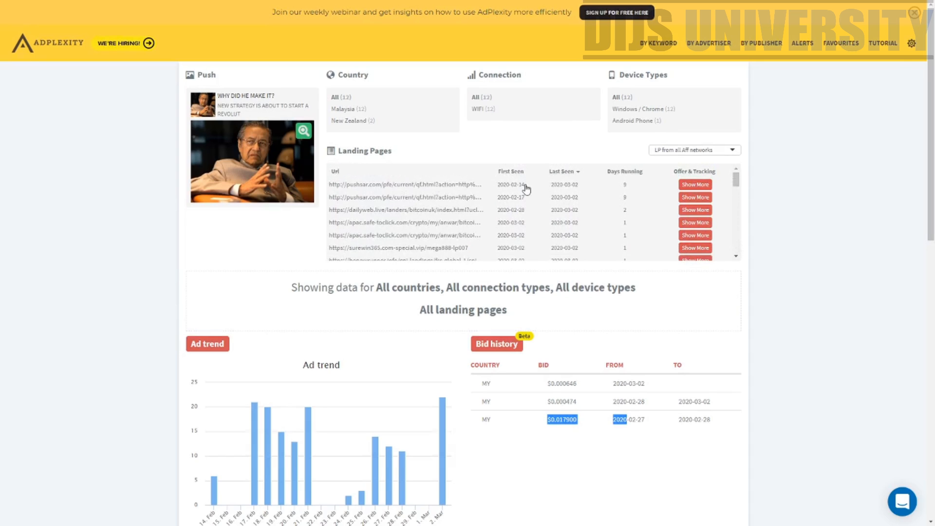
# Select the first pushsar.com landing page in the list, open its full URL and bring up the loaded page.
pyautogui.click(422, 187)
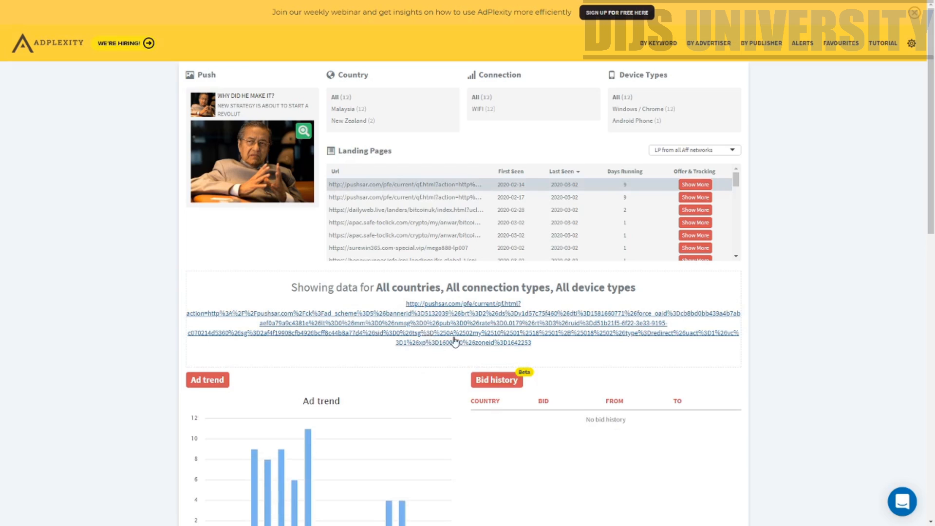
pyautogui.click(455, 341)
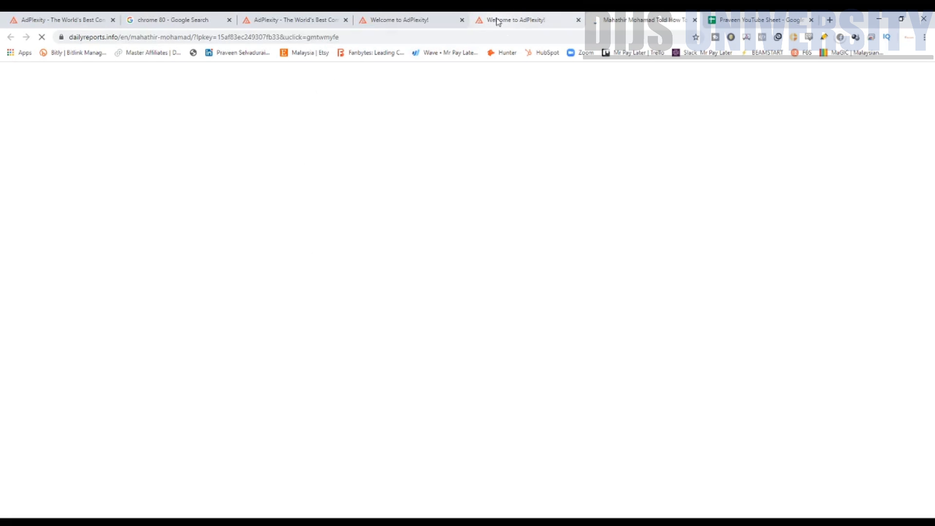
pyautogui.click(498, 20)
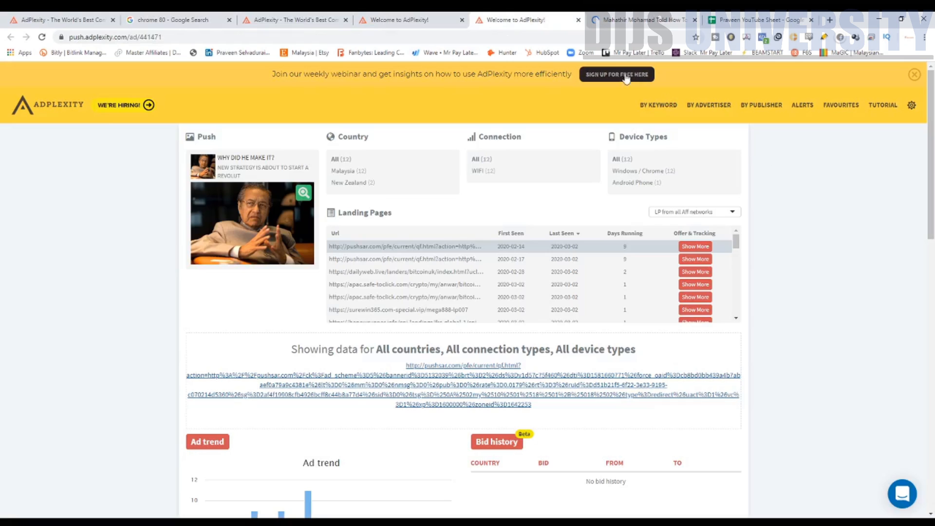
pyautogui.click(638, 20)
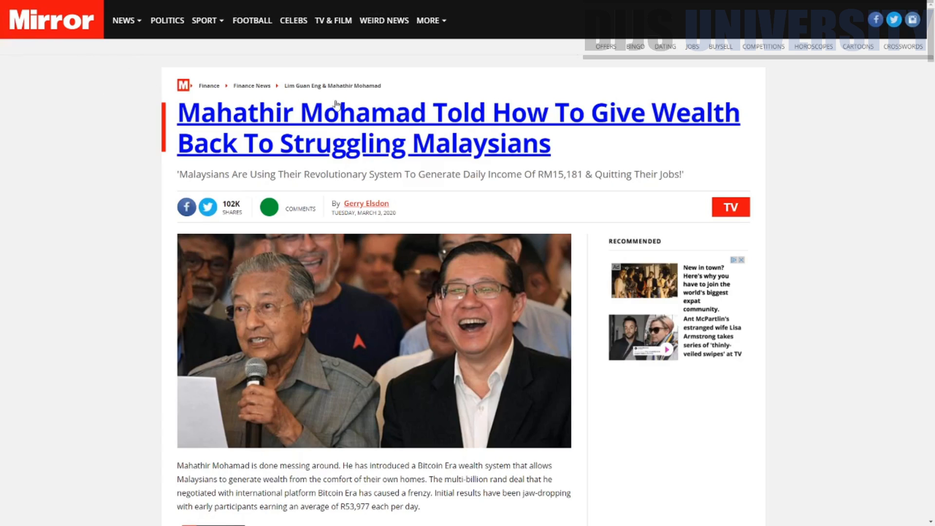
# Skim the opened landing page article down to its comments and close the page.
pyautogui.moveTo(931, 52); pyautogui.dragTo(931, 374)
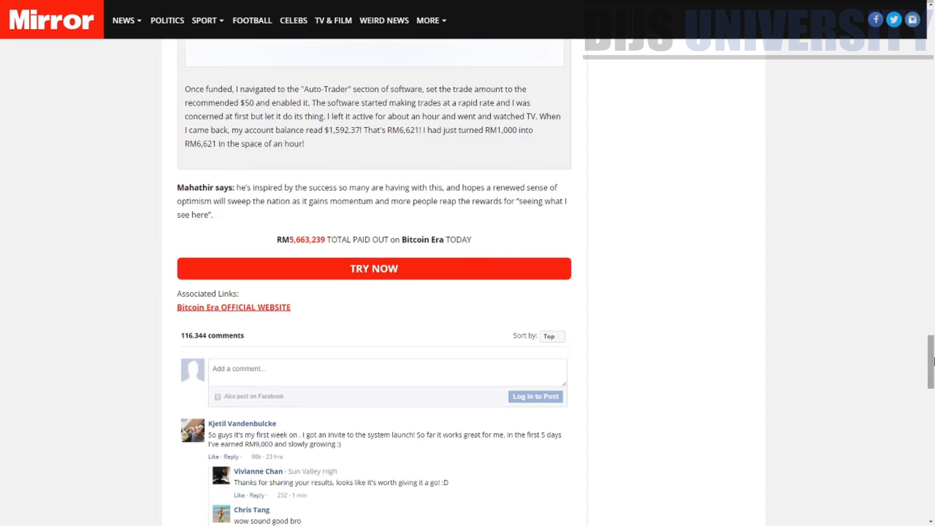
pyautogui.moveTo(930, 361); pyautogui.dragTo(930, 29)
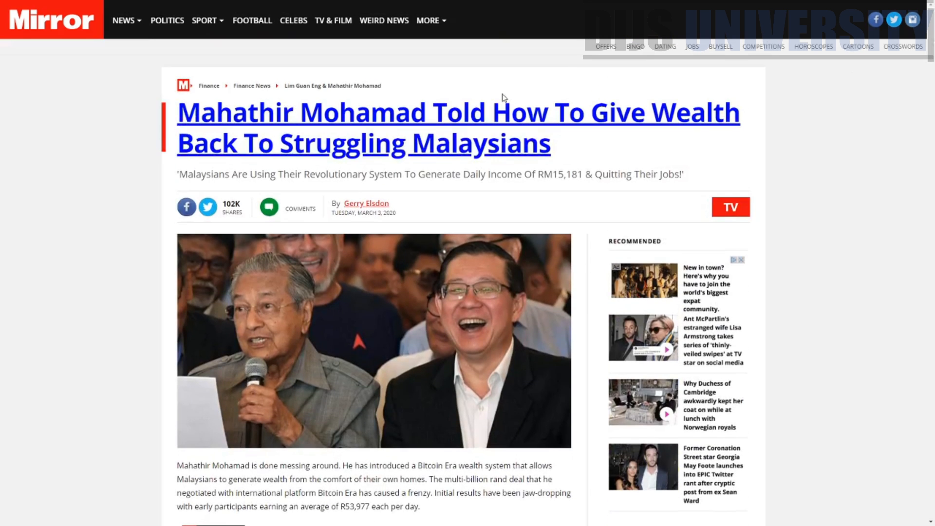
pyautogui.hotkey('ctrl', 'w')
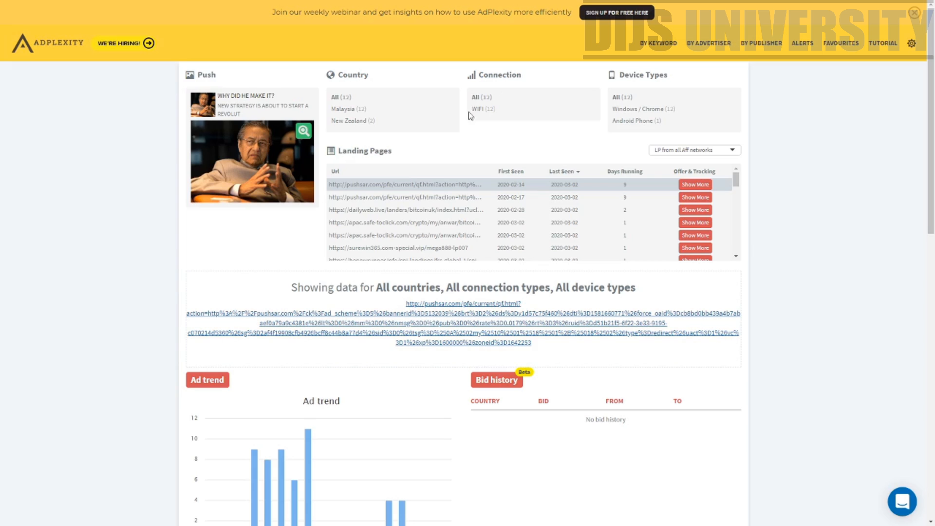
# Check the tracking details, redirect chain and download option of the first landing page, and close its details.
pyautogui.click(696, 186)
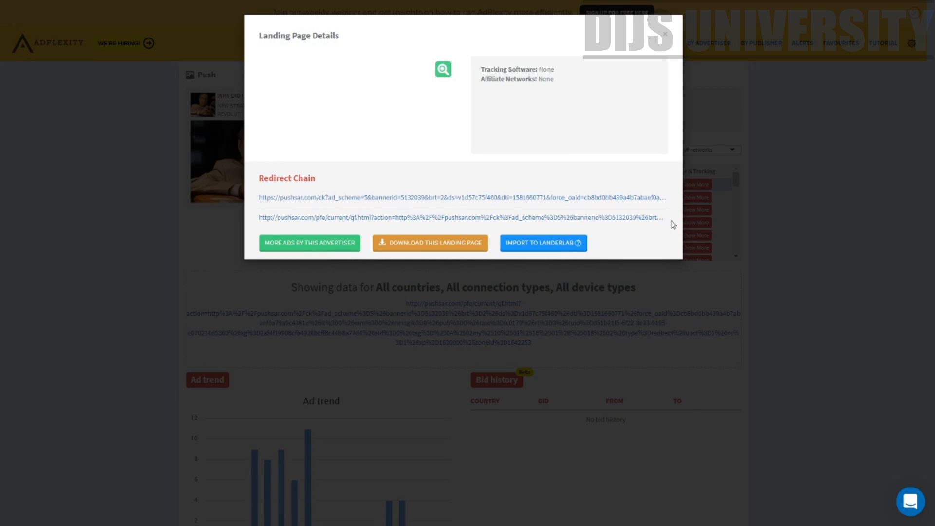
pyautogui.moveTo(668, 218); pyautogui.dragTo(258, 218)
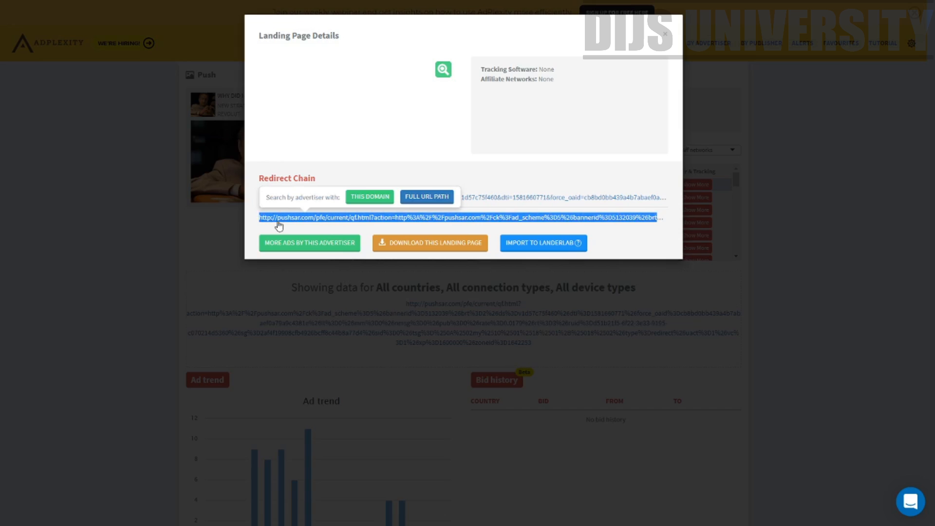
pyautogui.click(672, 222)
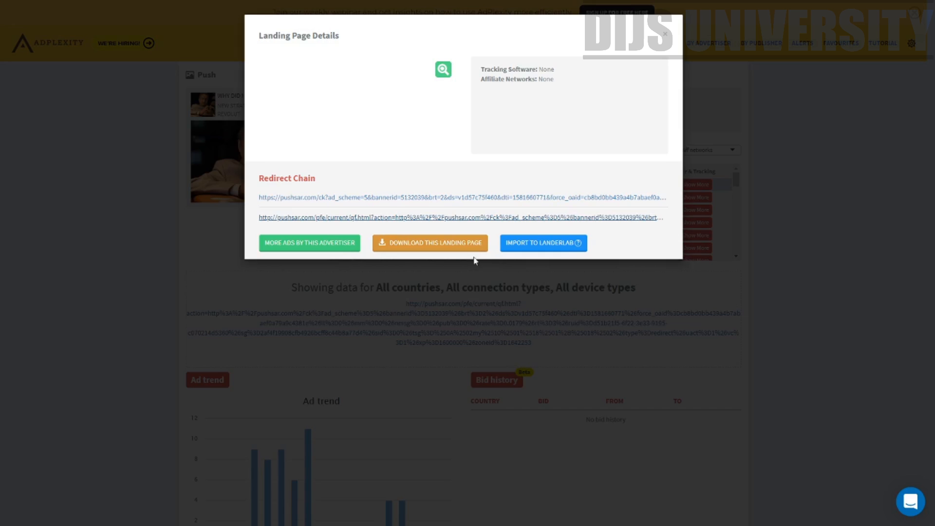
pyautogui.moveTo(441, 215)
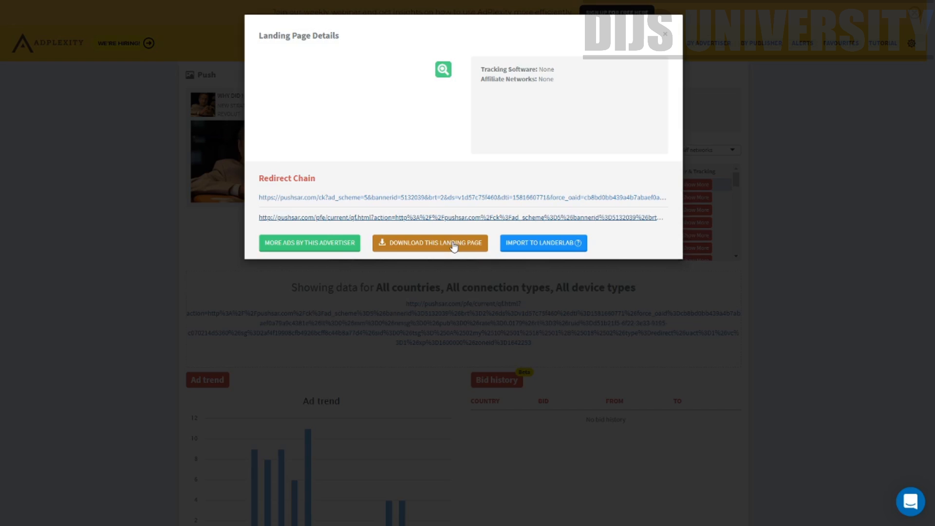
pyautogui.click(664, 34)
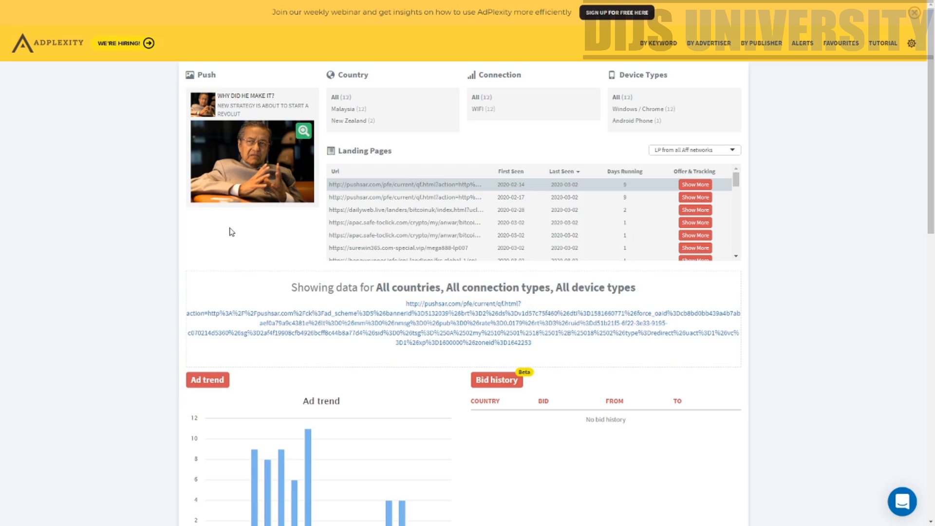
# Return to the ad search results, look over the filters, and view the saved search options without choosing one.
pyautogui.hotkey('ctrl', 'shift', 'Tab')
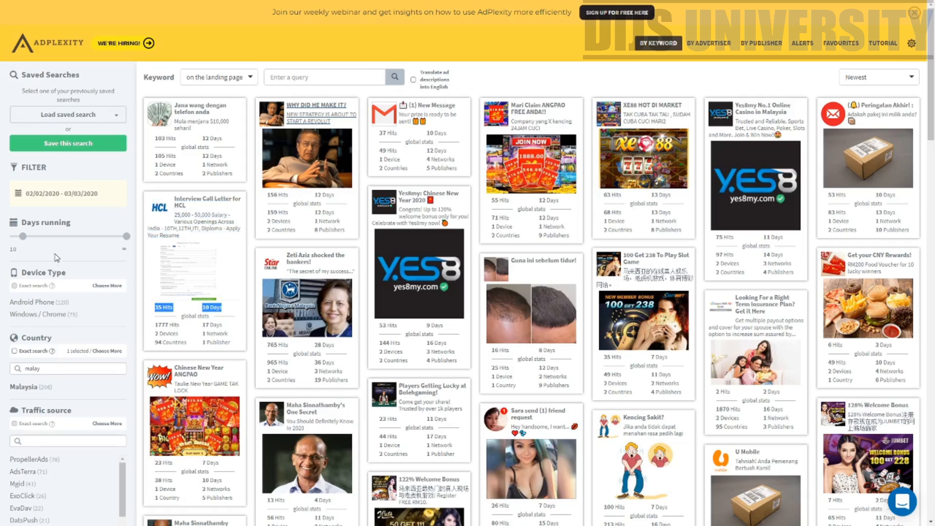
pyautogui.scroll(-10, 61, 365)
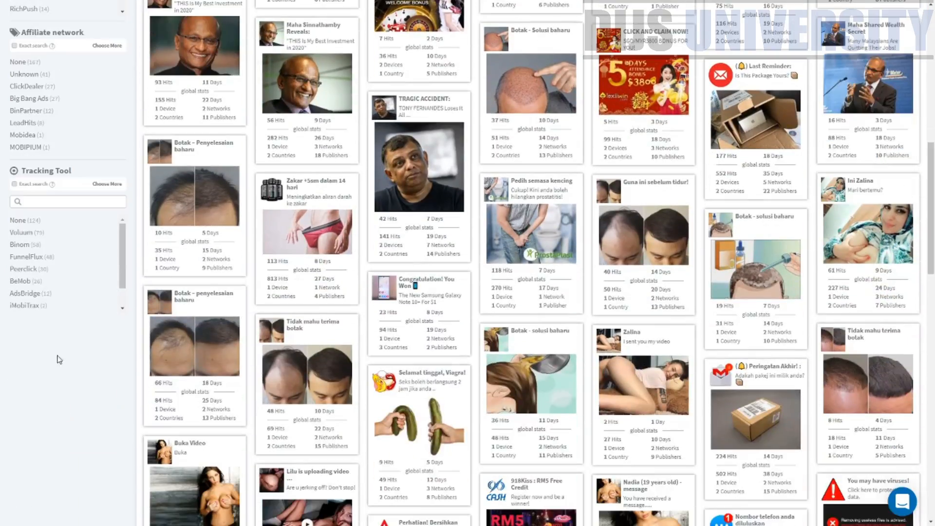
pyautogui.scroll(10, 30, 278)
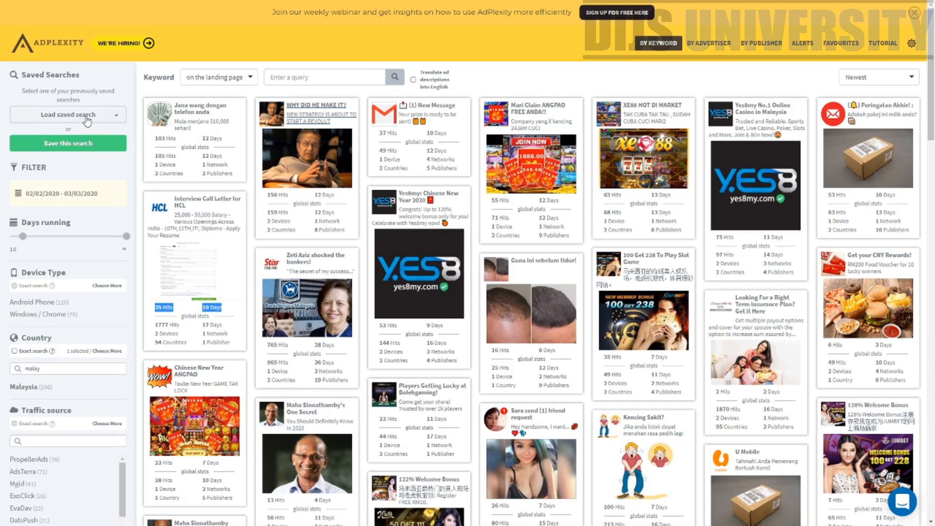
pyautogui.click(55, 118)
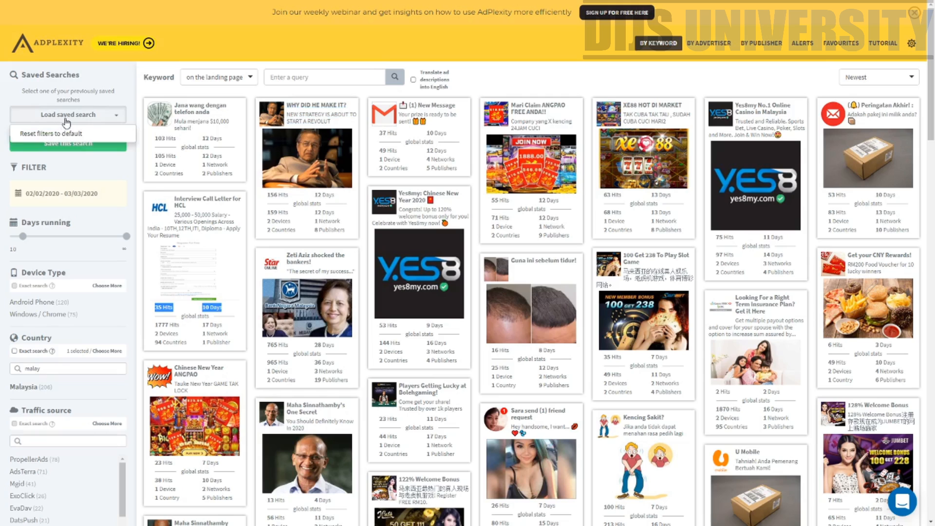
pyautogui.click(125, 92)
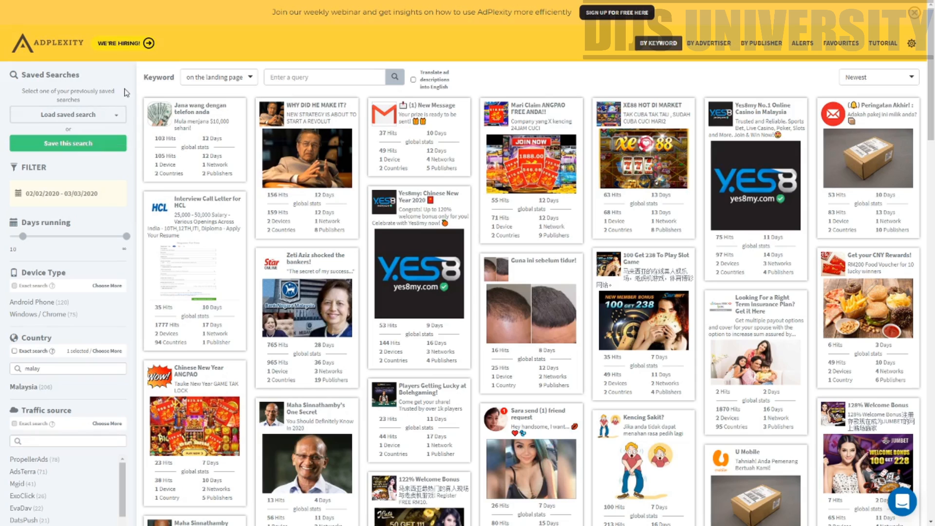